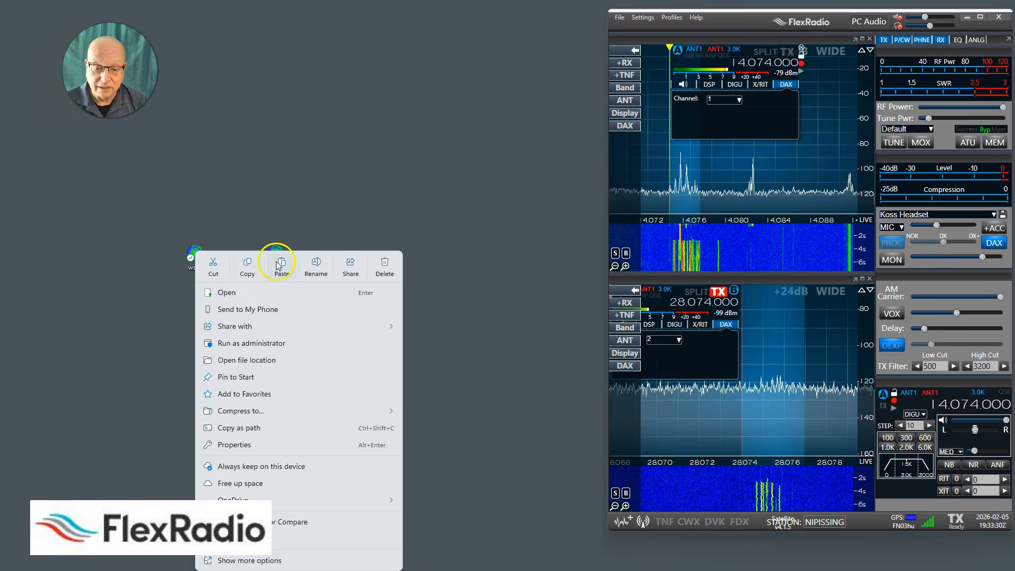
Step: Paste a second copy of the wsjtx shortcut onto the desktop and delete the original wsjtx shortcut
key(ctrl+v)
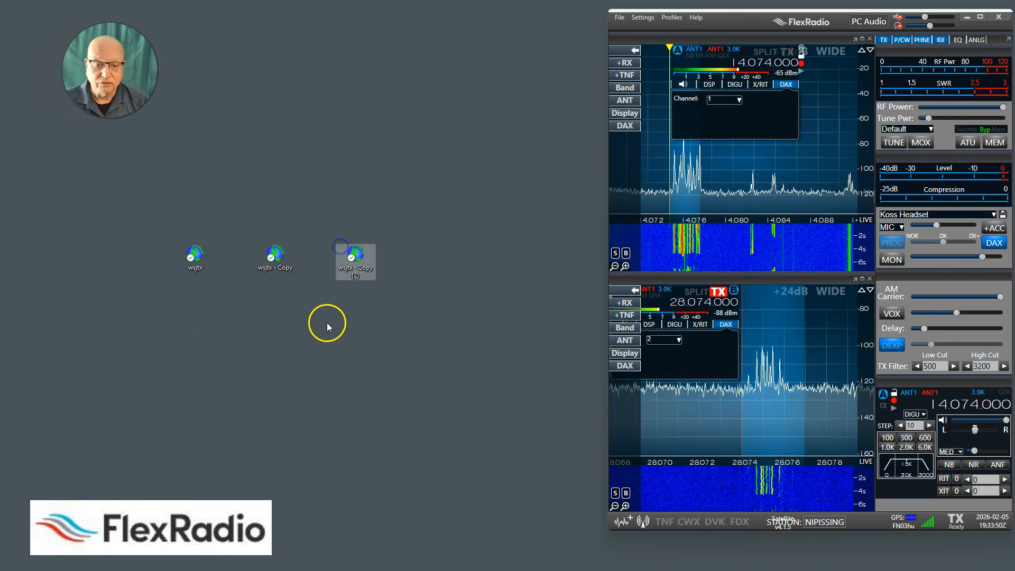
click(196, 253)
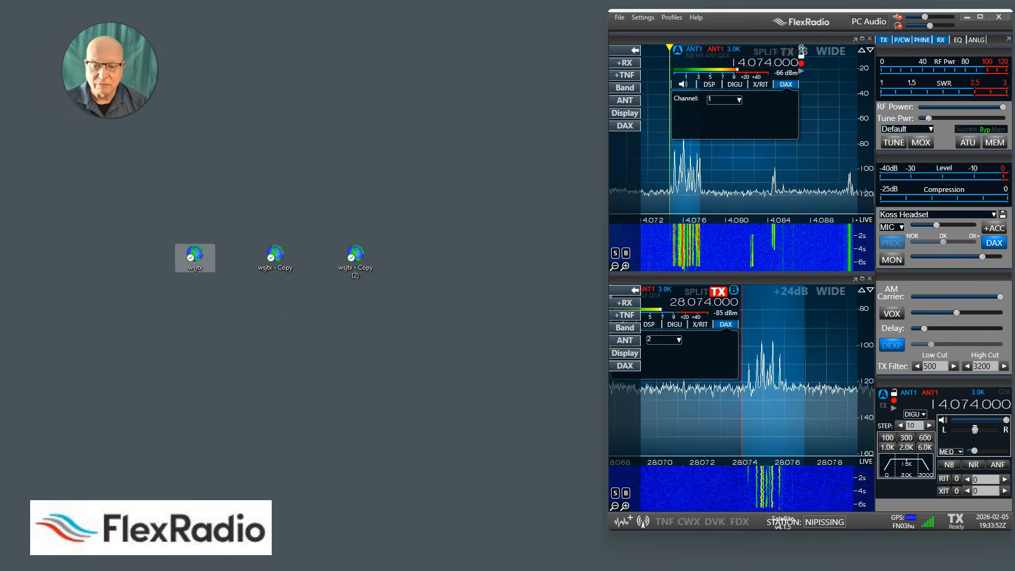
key(Delete)
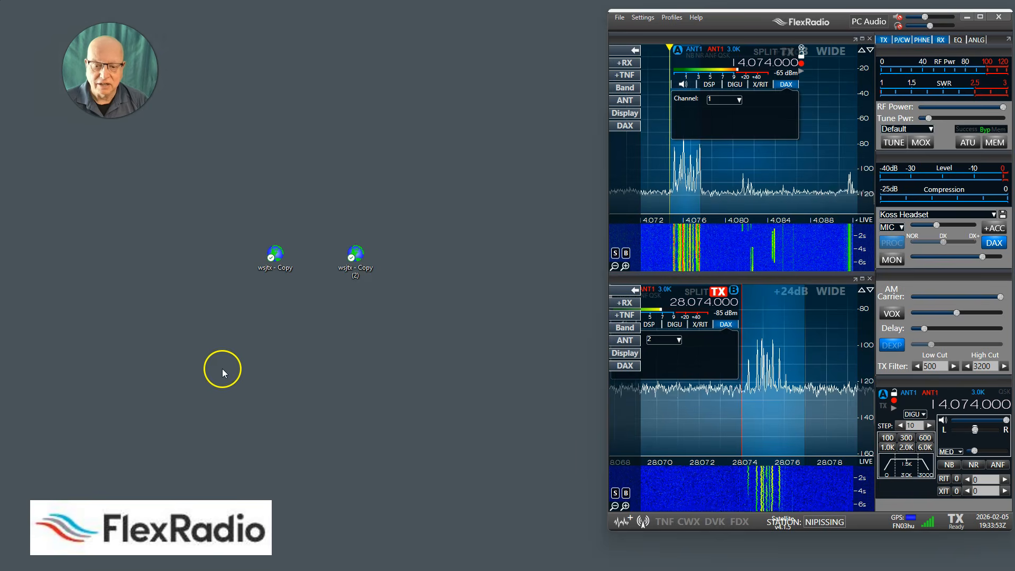
Step: Move the "wsjtx - Copy" shortcut into the deleted original's place and rename it "WSJT - Slice A"
drag(194, 239, 192, 244)
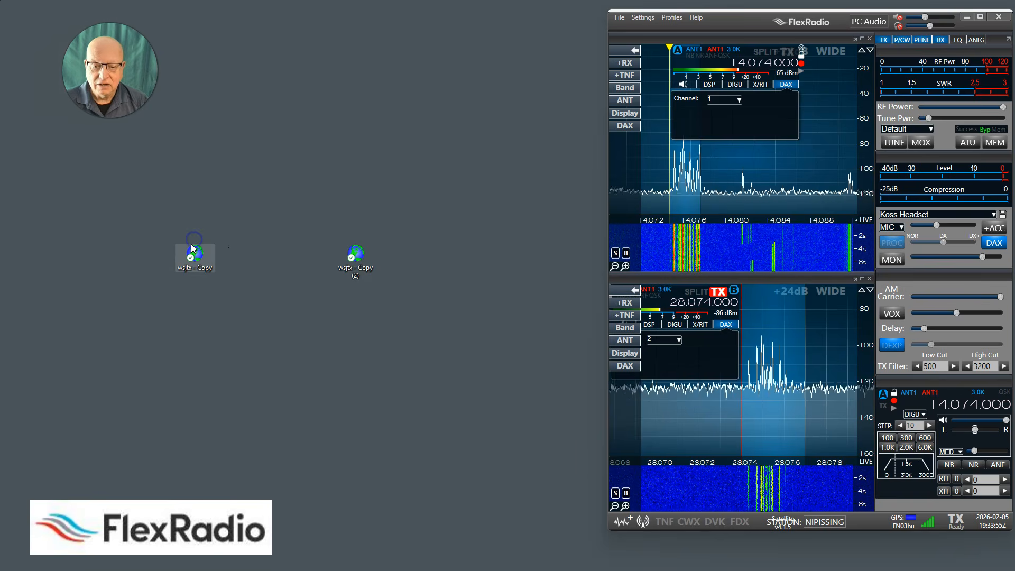
click(192, 255)
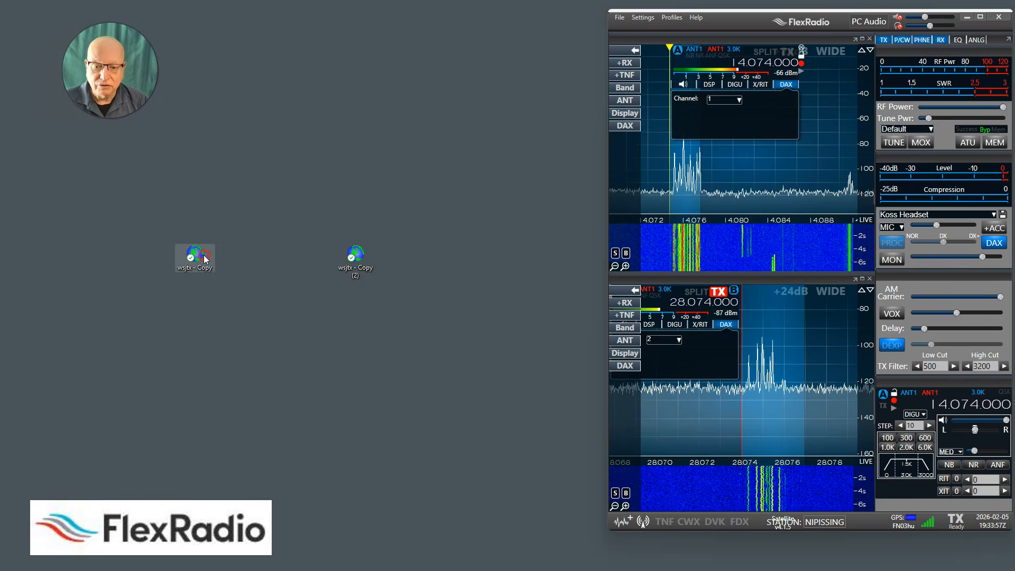
right_click(204, 255)
click(227, 267)
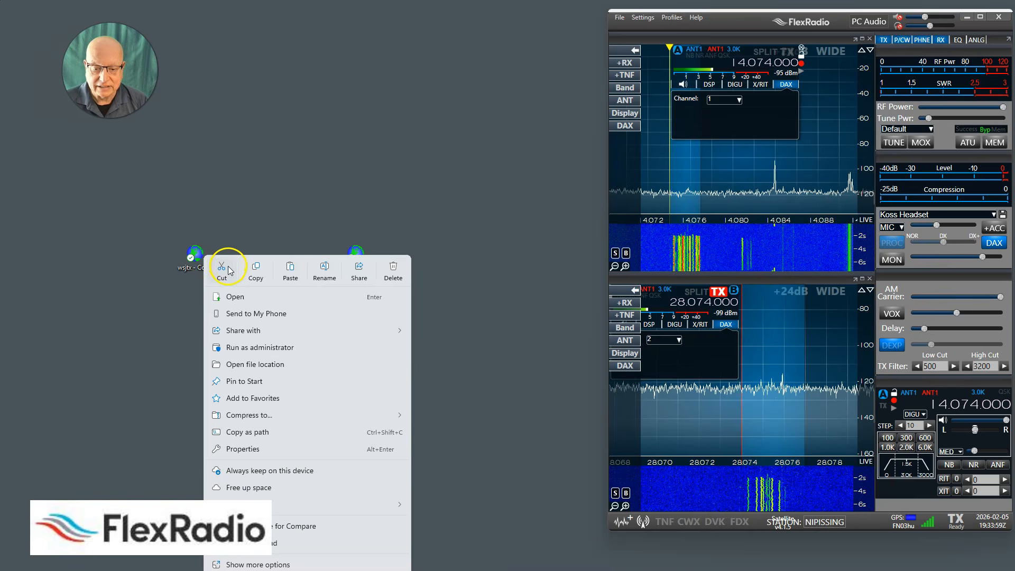
click(322, 270)
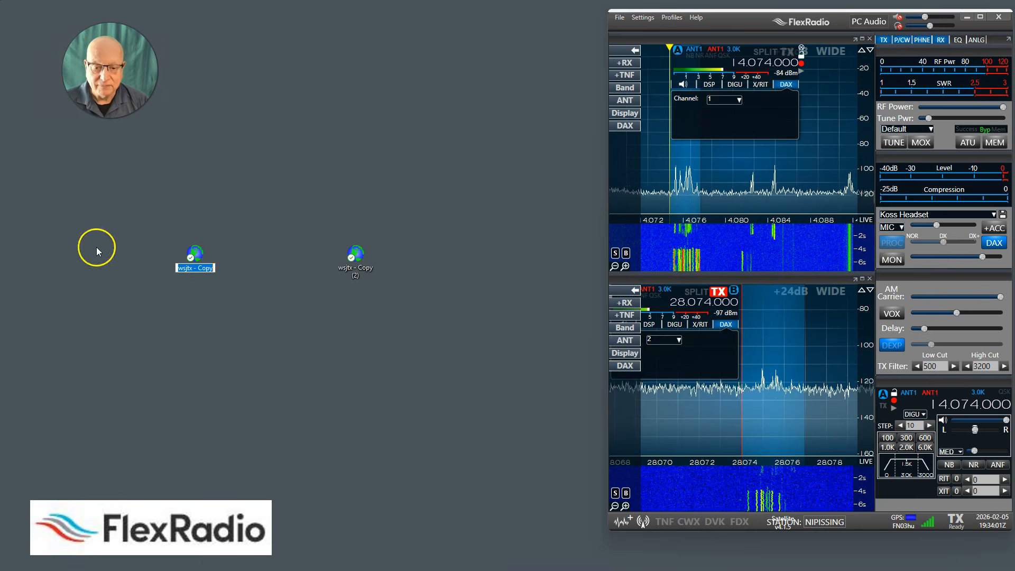
text(WSJT)
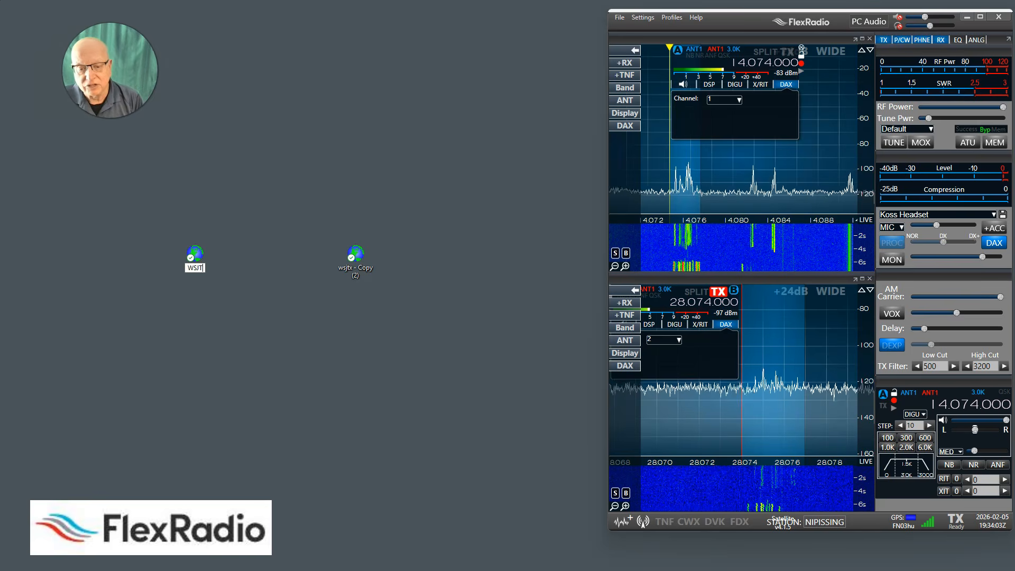
text( - S)
text(lace)
key(BackSpace)
key(BackSpace)
key(BackSpace)
text(ice)
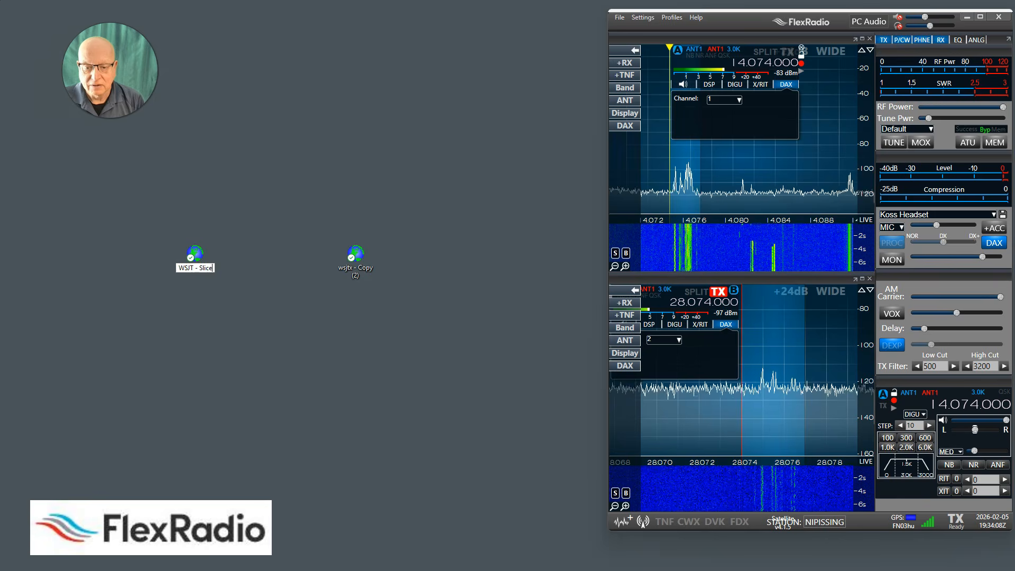
text( A)
key(Return)
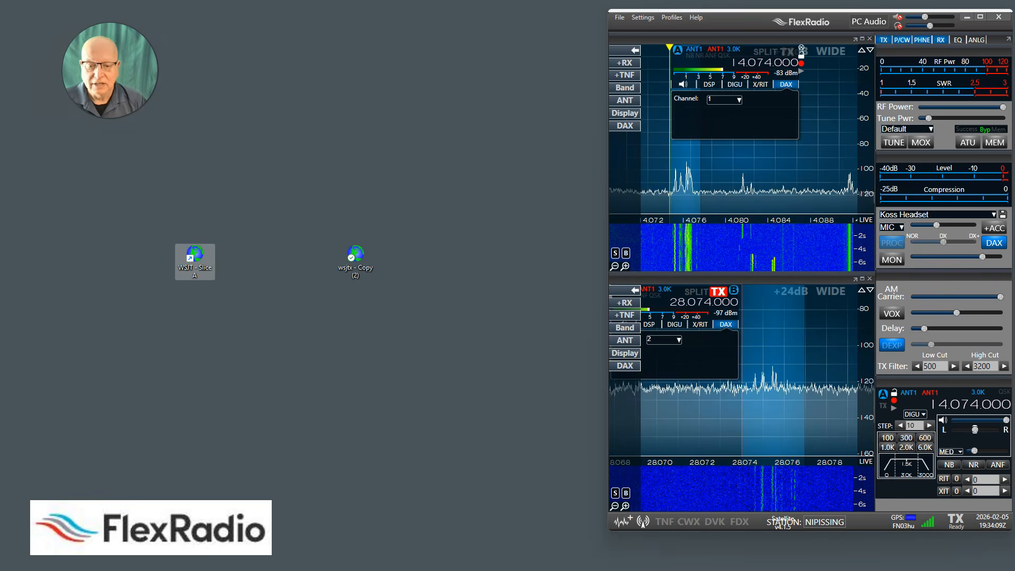
Step: Rename the "wsjtx - Copy (2)" desktop shortcut as "WSJT - Slice B"
click(355, 271)
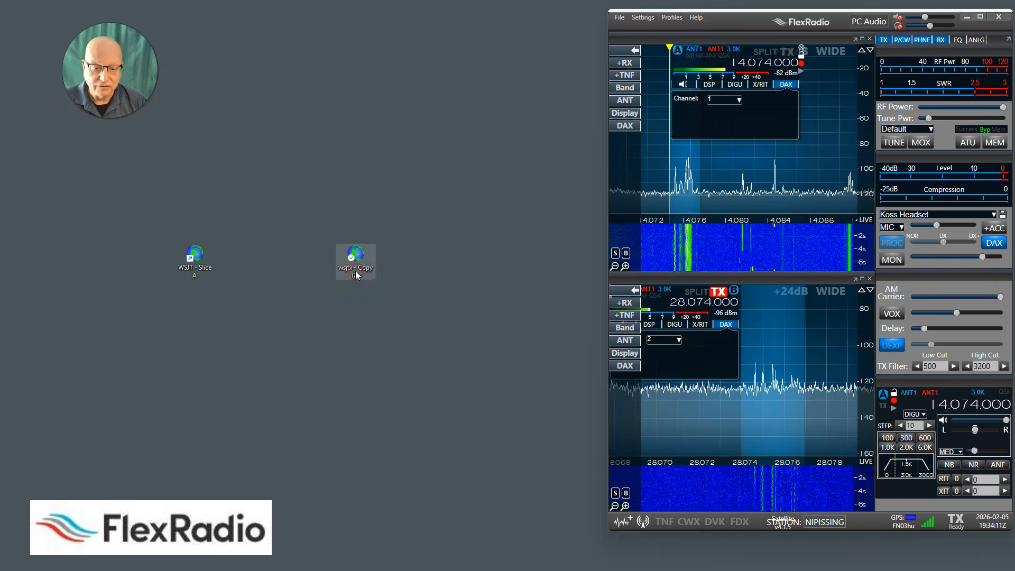
right_click(355, 272)
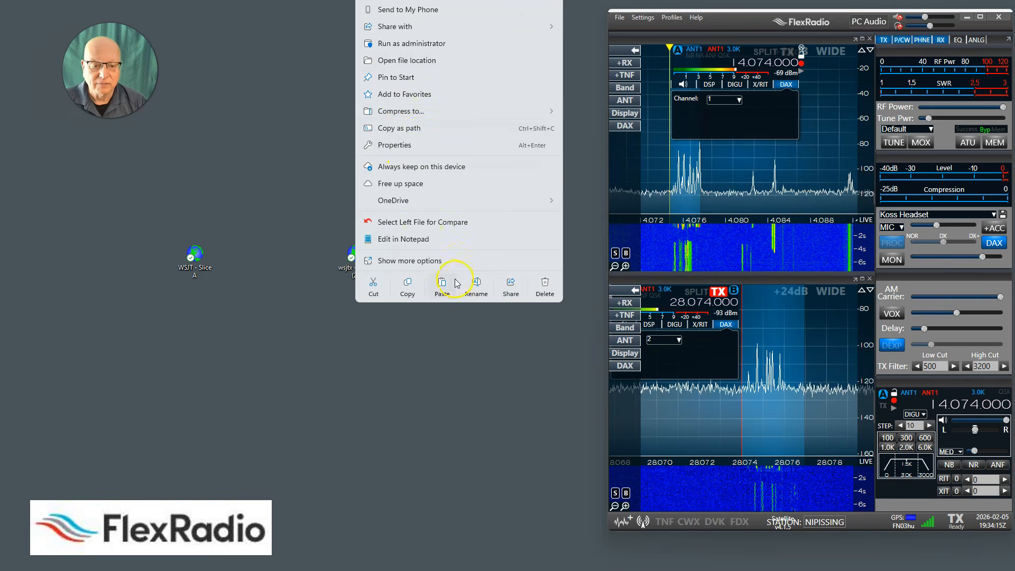
click(476, 286)
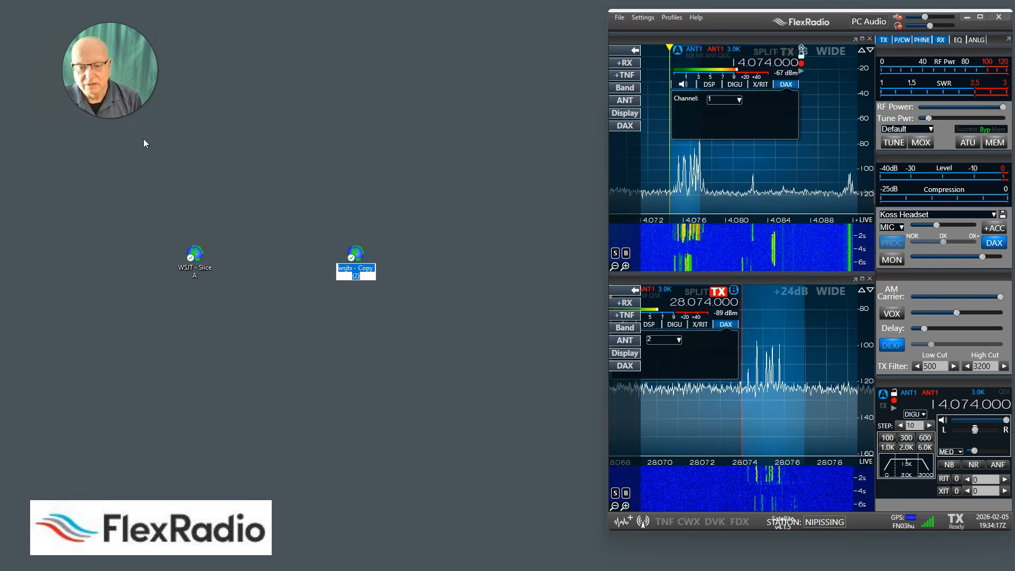
text(WSJT - Slice B)
key(Return)
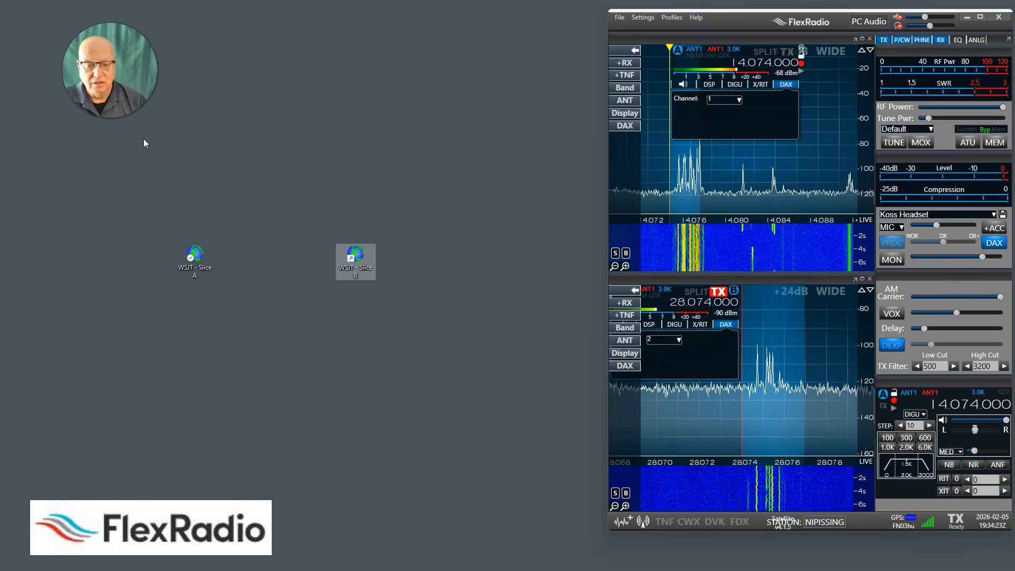
Step: In the properties of the WSJT - Slice A shortcut, change the comment to "-rig-name=SliceA"
click(195, 256)
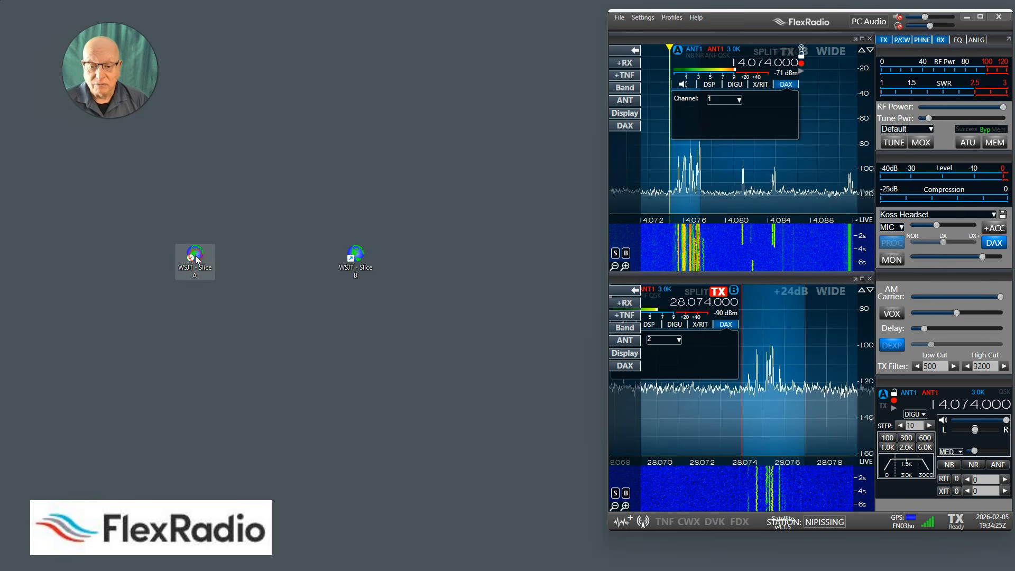
right_click(195, 255)
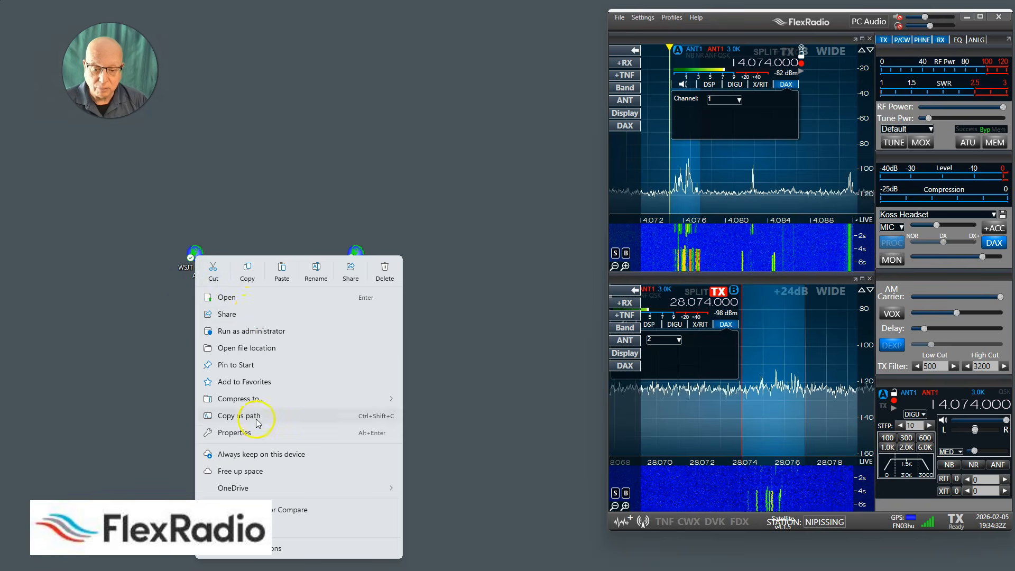
click(236, 430)
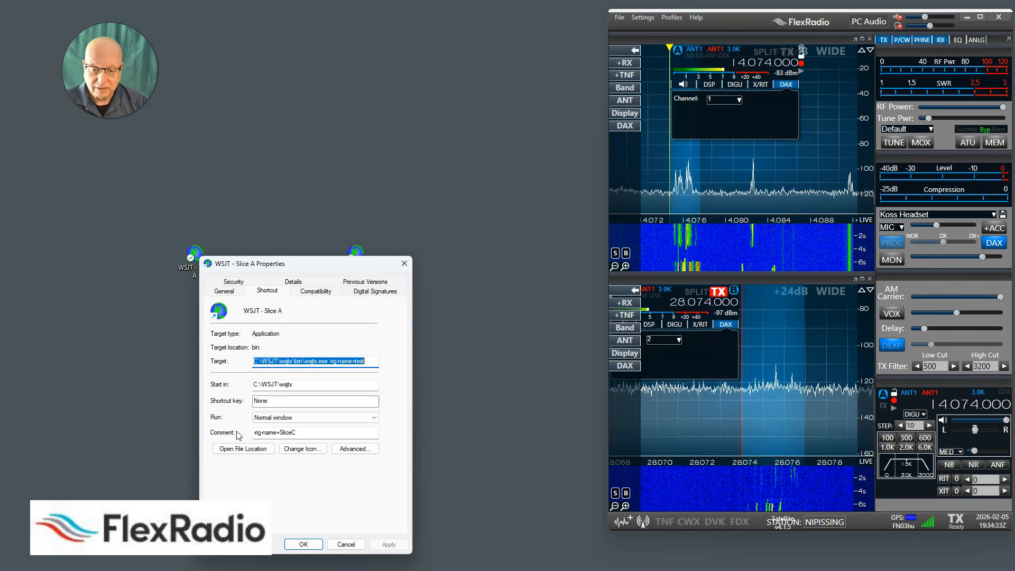
click(311, 432)
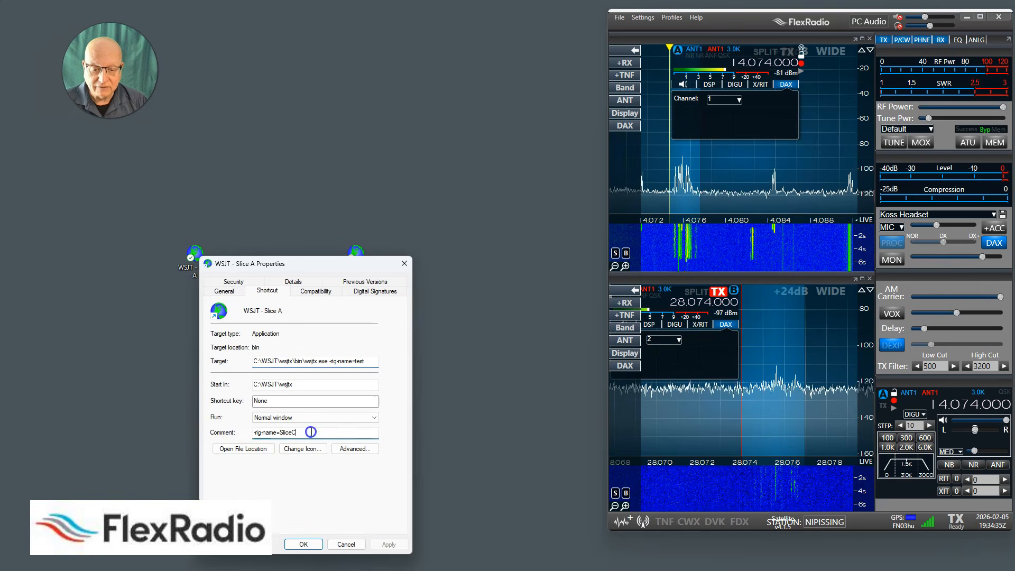
key(BackSpace)
text(A)
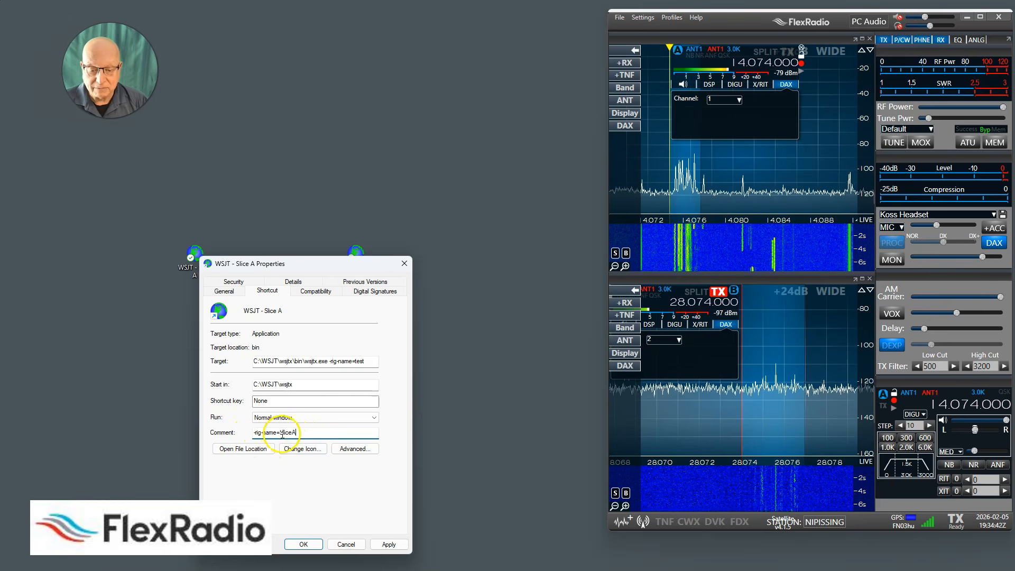
Step: Set the Slice A shortcut's target to "C:\WSJT\wsjtx\bin\wsjtx.exe -rig-name=SliceA" and save the properties
click(370, 362)
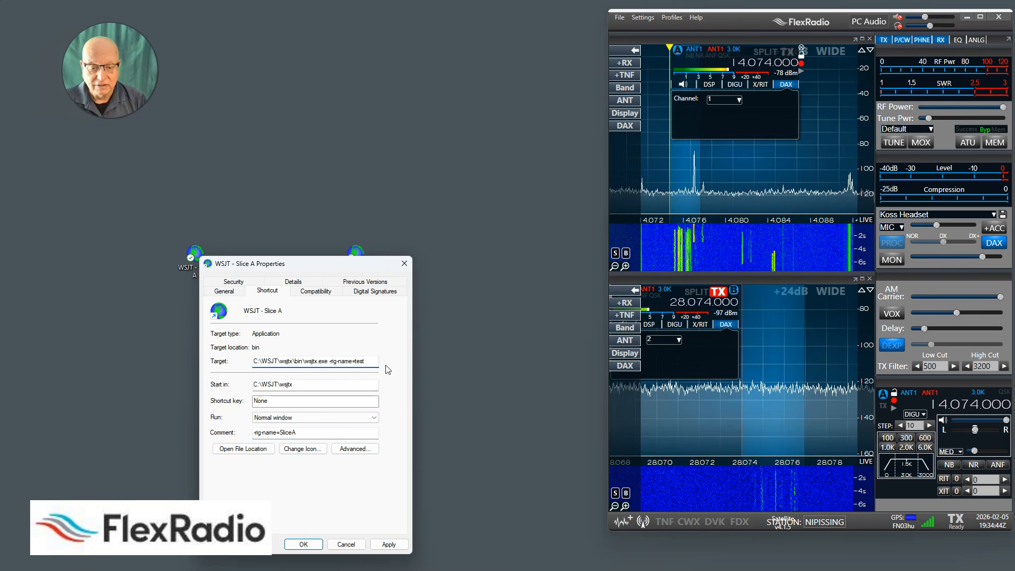
key(BackSpace)
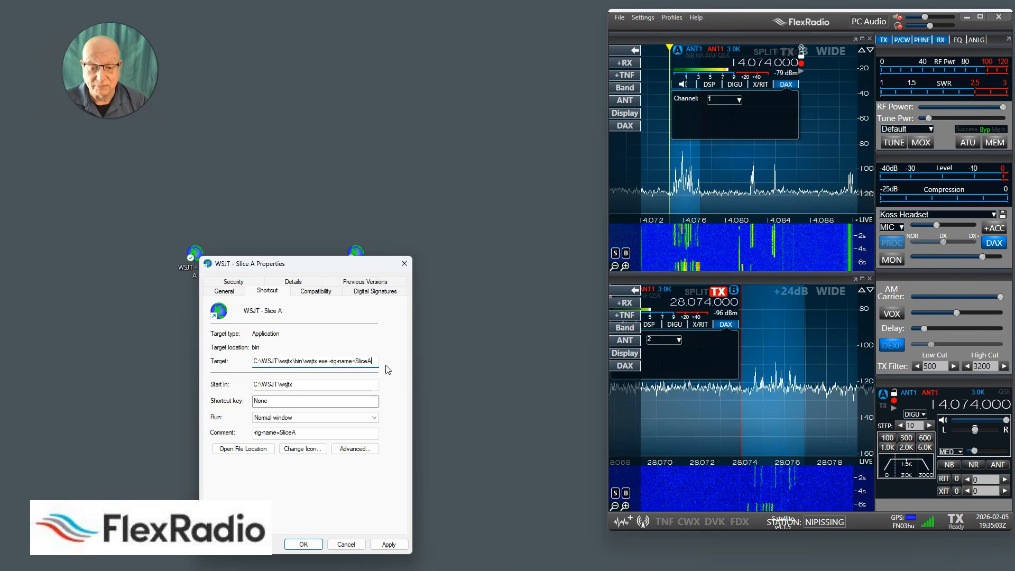
click(390, 545)
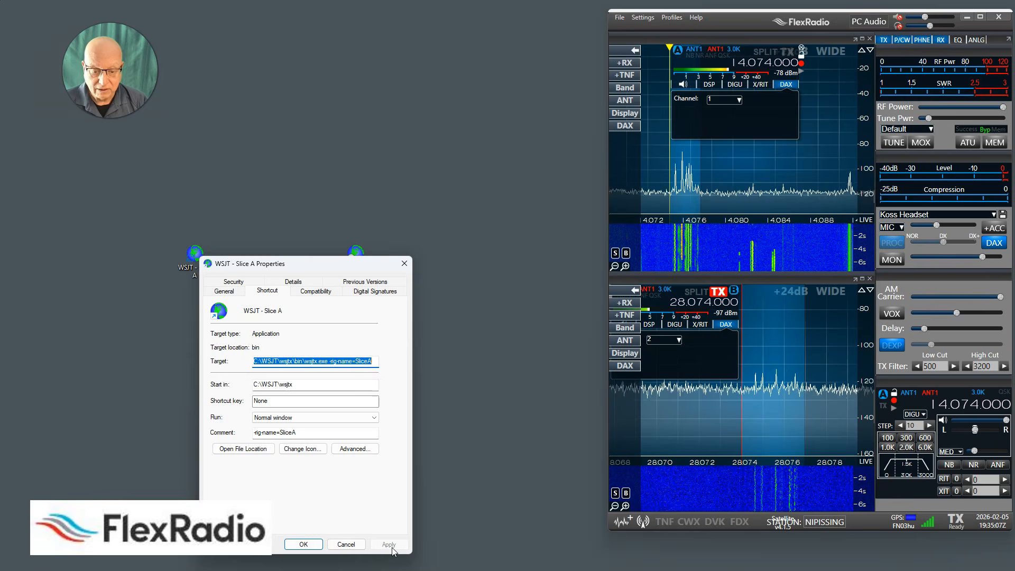
click(303, 544)
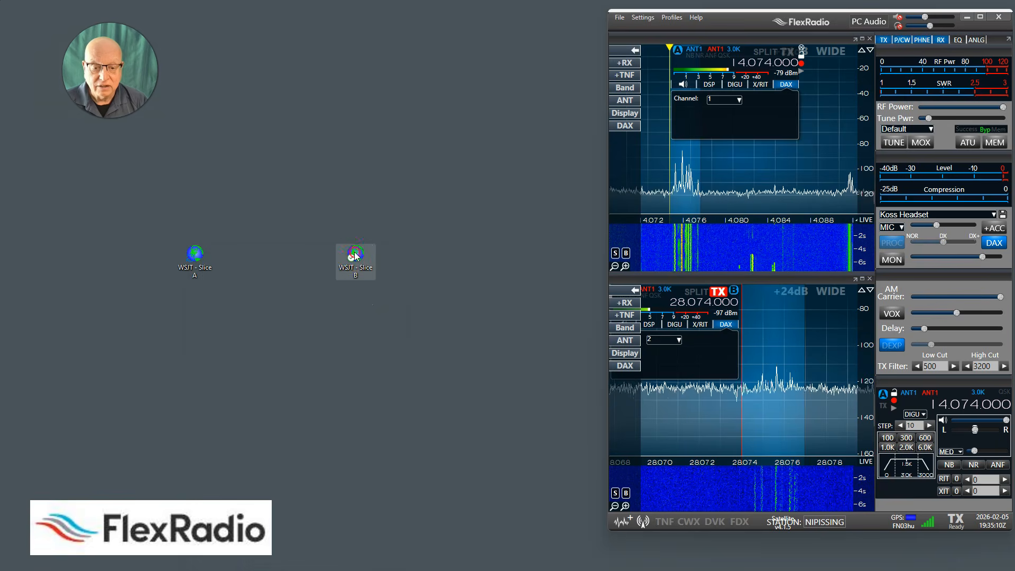
Step: In the WSJT - Slice B shortcut's properties, set the target to "C:\WSJT\wsjtx\bin\wsjtx.exe -rig-name=SliceB"
right_click(354, 252)
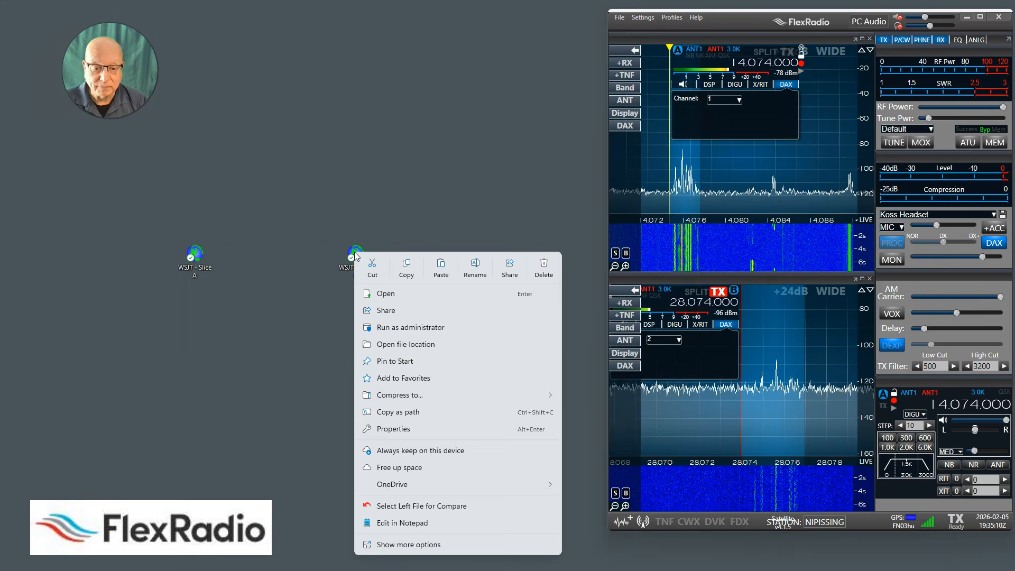
click(406, 429)
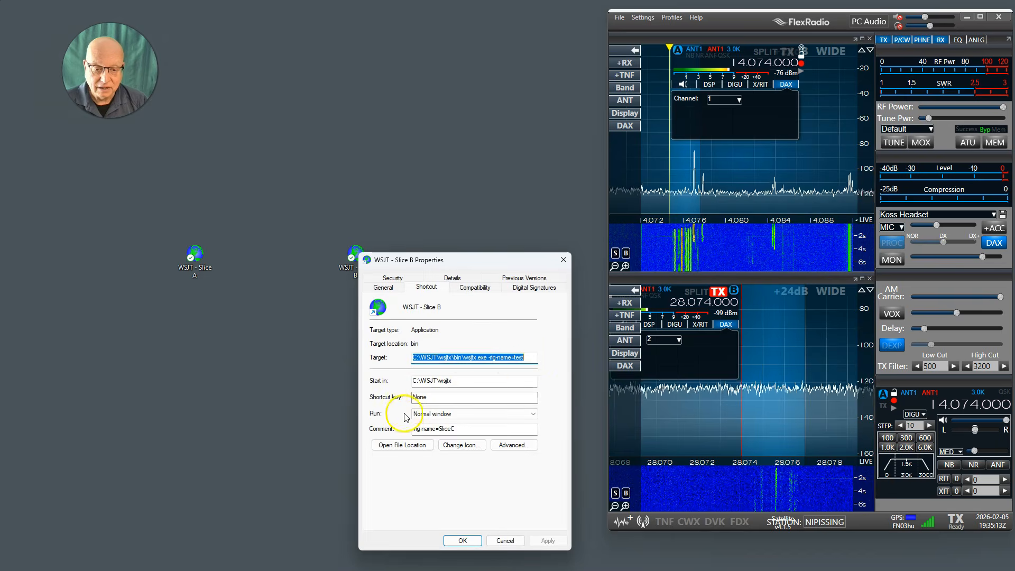
click(527, 358)
key(BackSpace)
key(BackSpace)
key(BackSpace)
key(BackSpace)
key(BackSpace)
key(BackSpace)
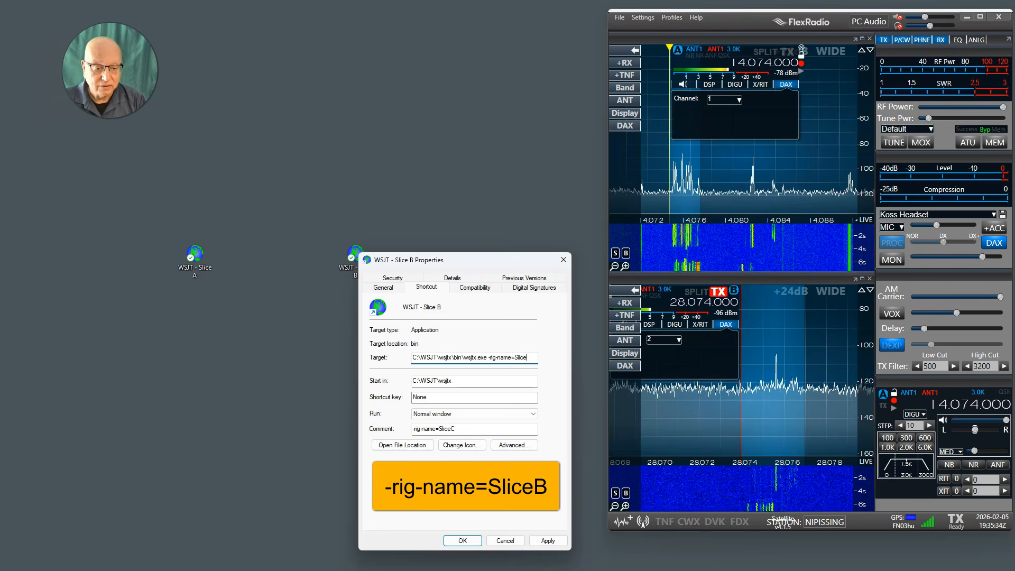
Step: Clear the comment of the Slice B shortcut and save its properties
double_click(469, 426)
click(465, 425)
drag(464, 425, 349, 431)
key(BackSpace)
click(548, 540)
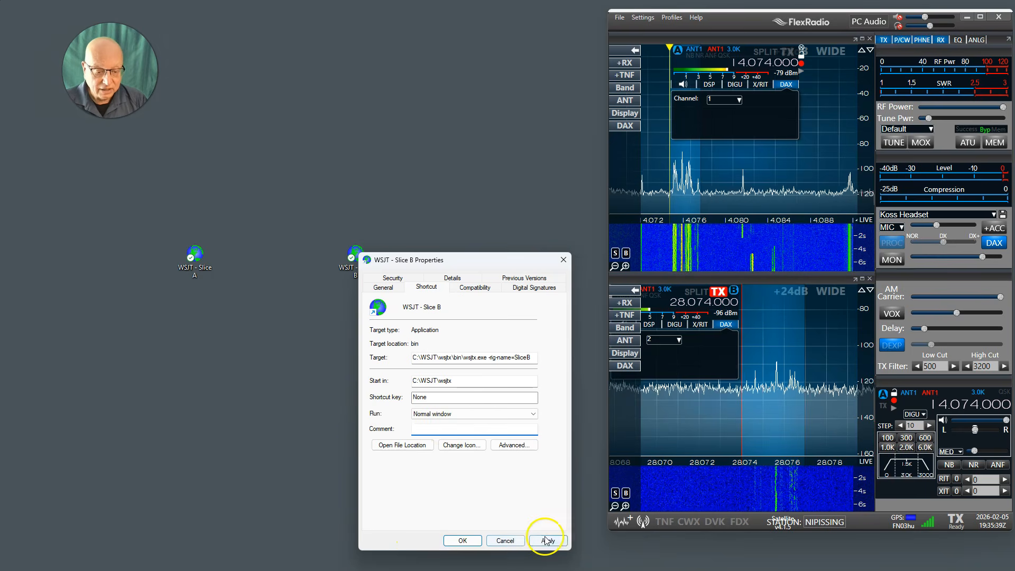
click(462, 541)
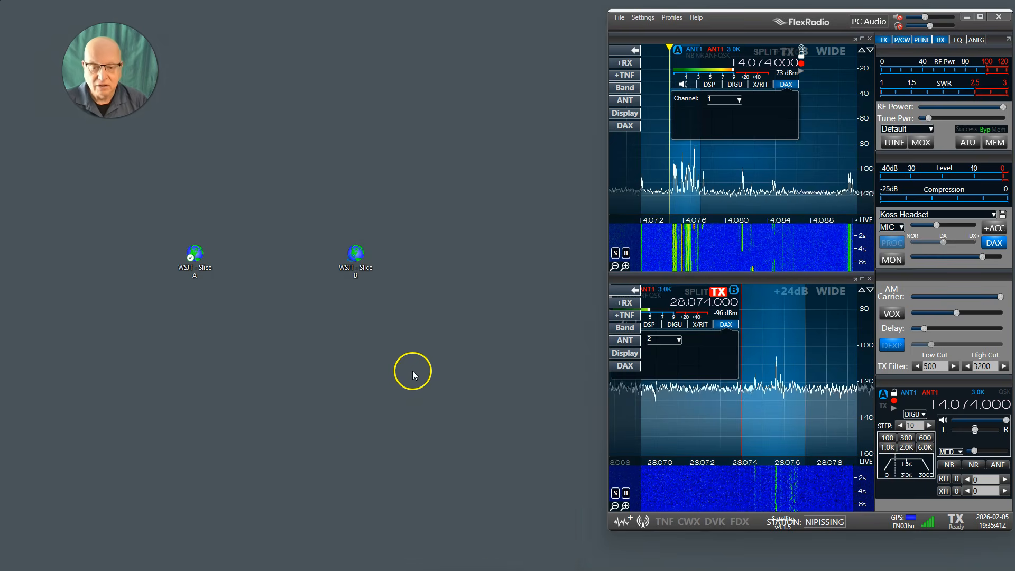
Step: Launch WSJT-X from the WSJT - Slice A shortcut and move its window beside the radio display
double_click(360, 253)
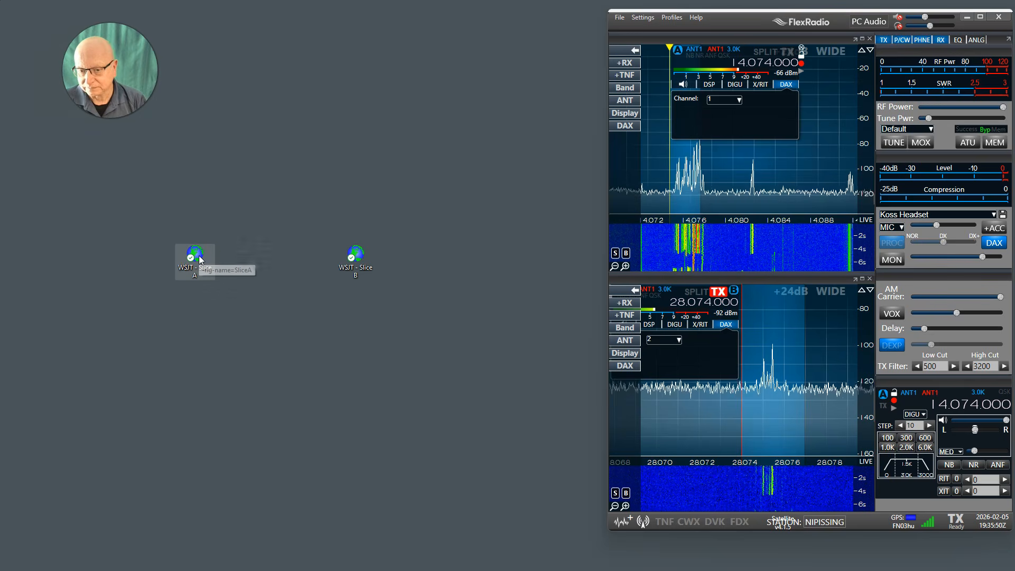
click(103, 173)
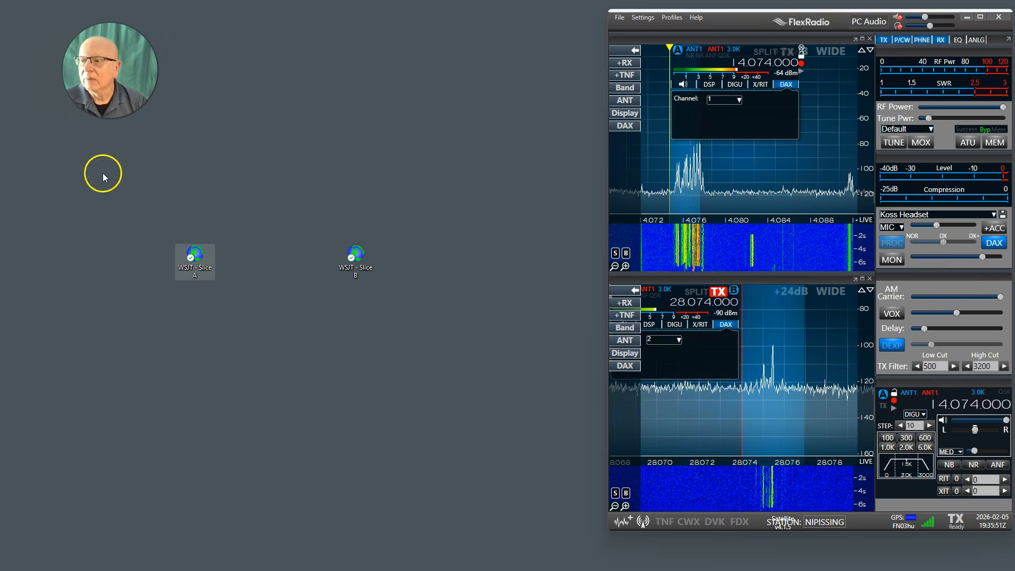
drag(0, 32, 307, 148)
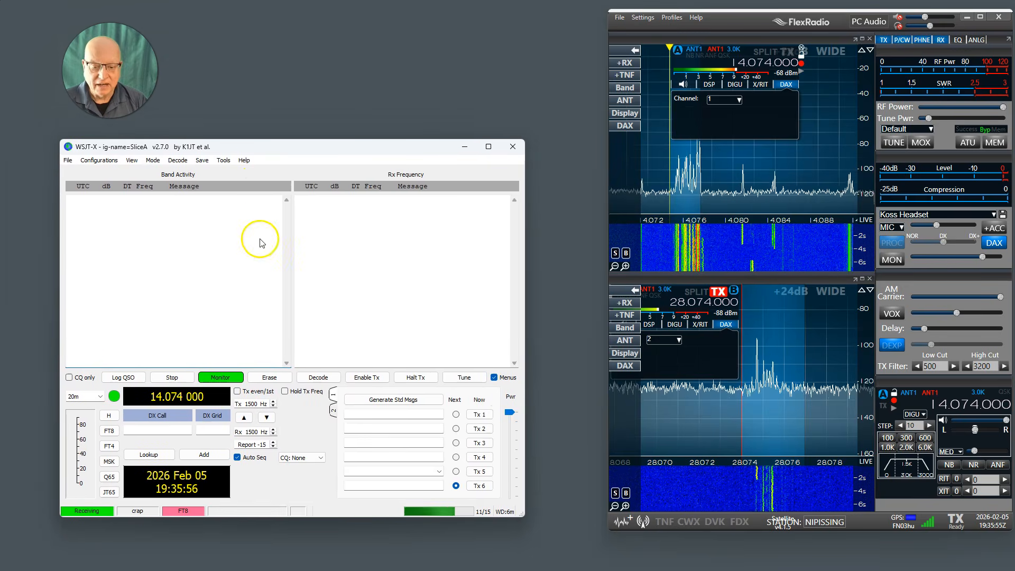
Step: Open the settings of the SliceA instance and enter the station's call sign and the grid FN03
click(65, 160)
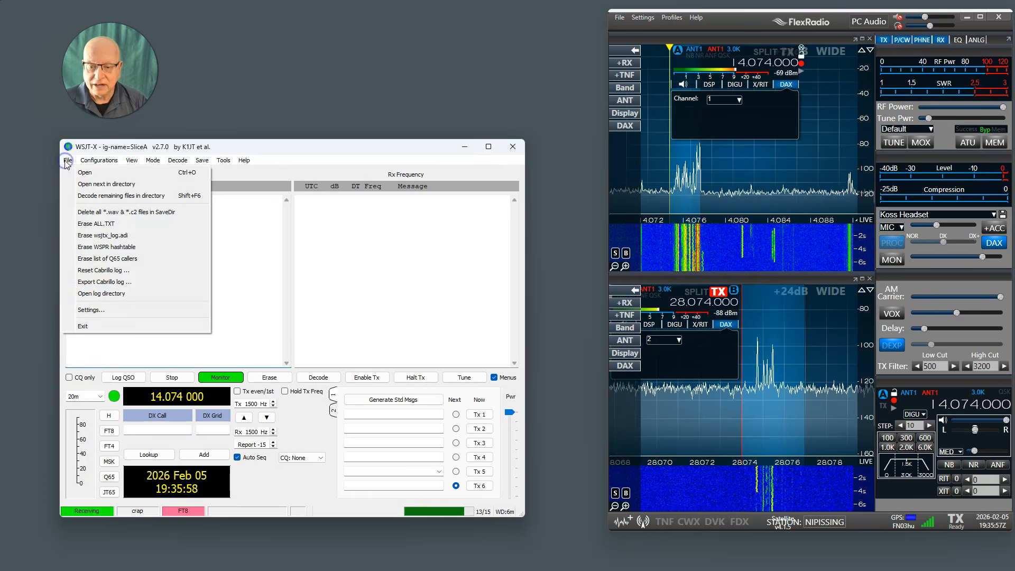
click(98, 310)
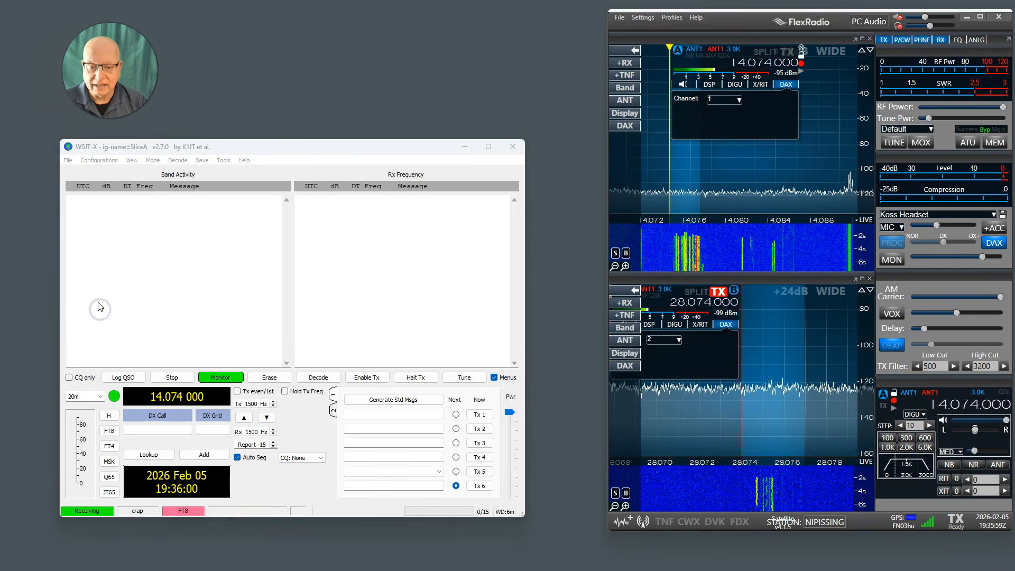
drag(128, 49, 264, 163)
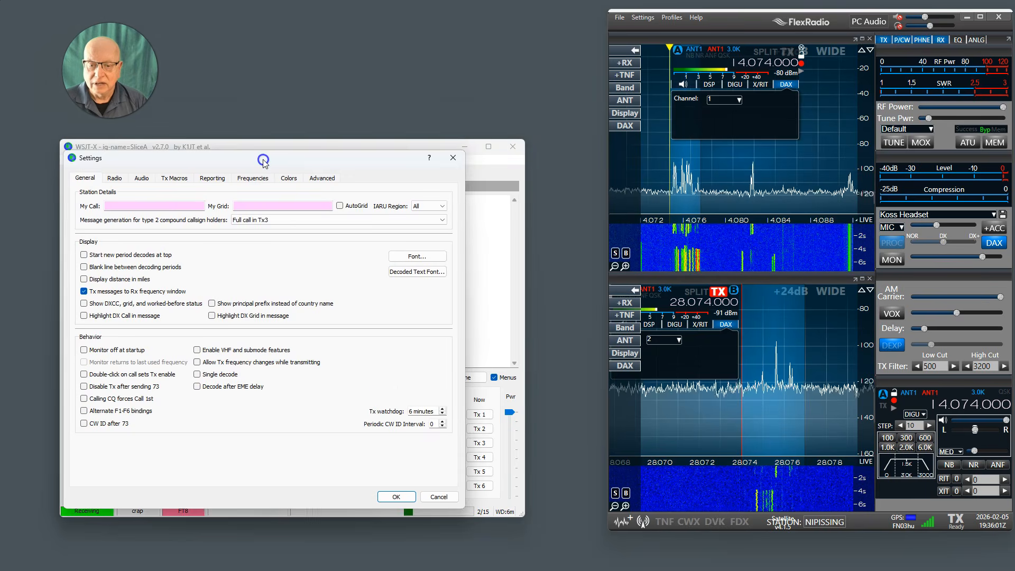
click(176, 207)
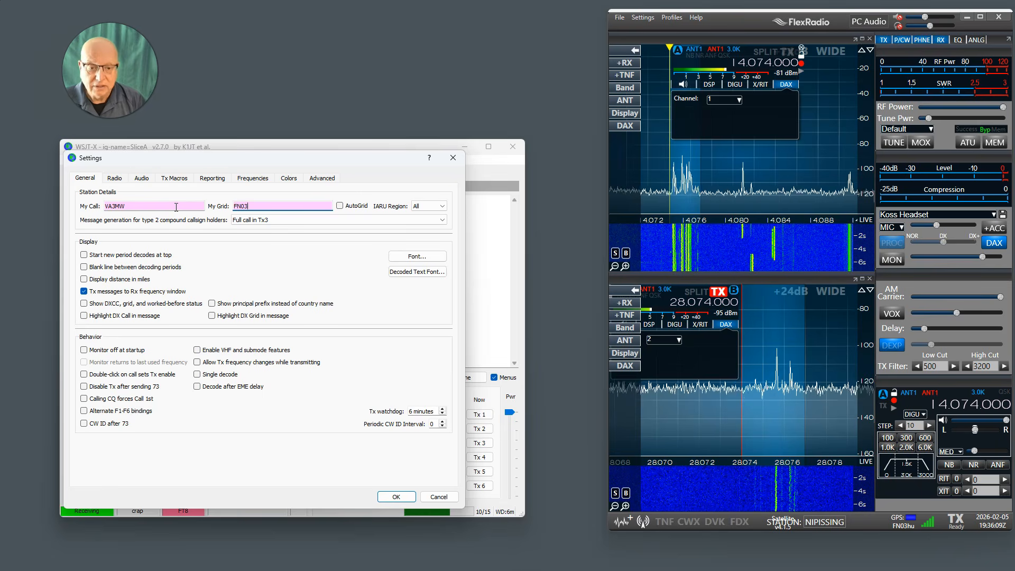
Step: Set the IARU region to Region 2 and the soundcard input to DAX Audio RX 1 (FlexRadio Systems DAX Audio)
click(440, 206)
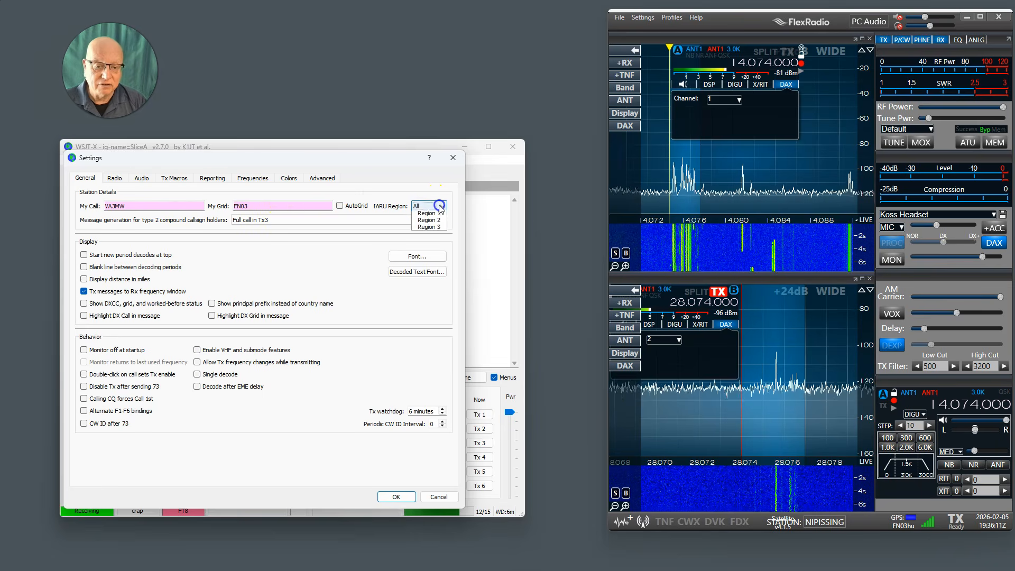
click(428, 220)
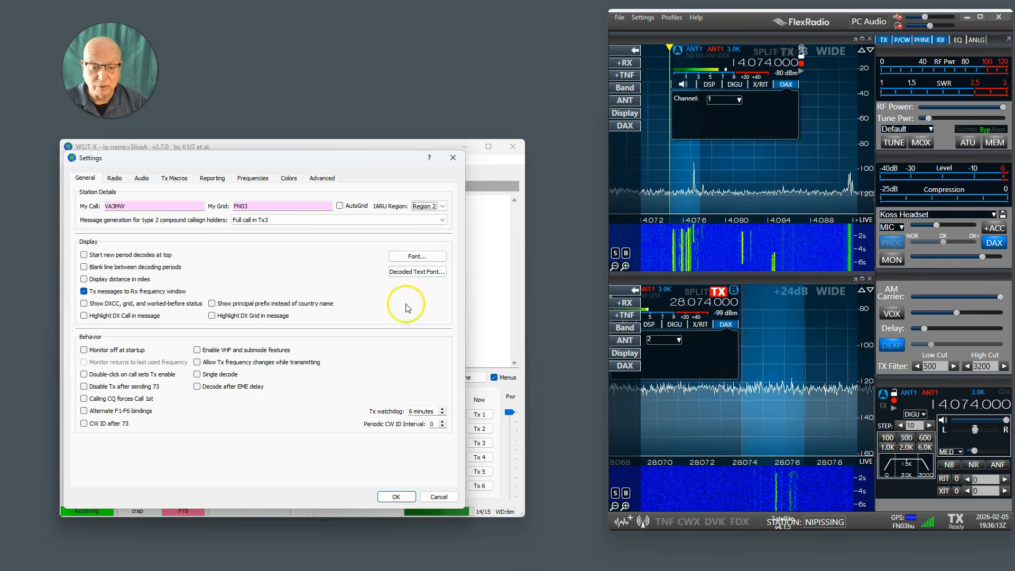
click(140, 178)
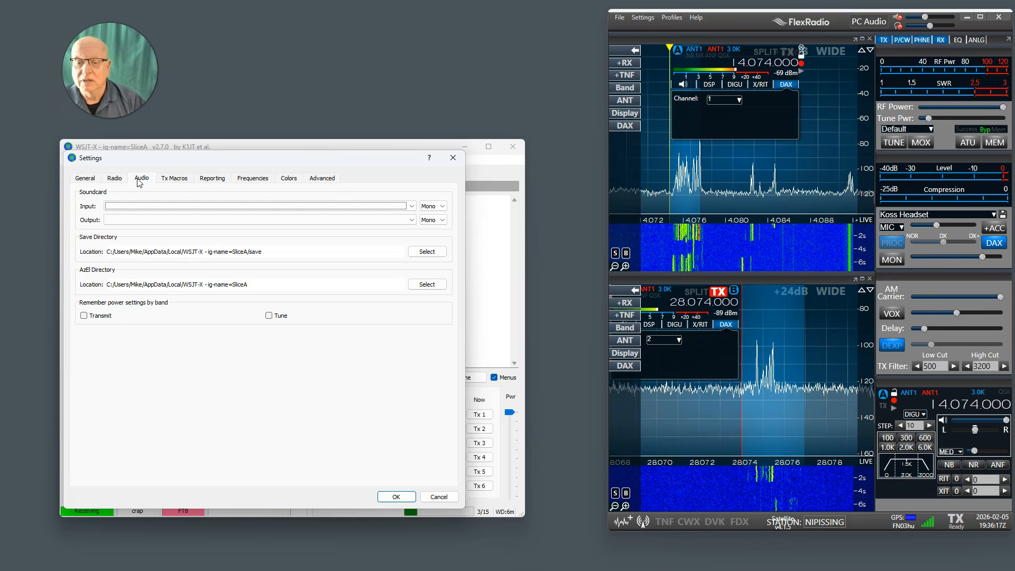
click(412, 205)
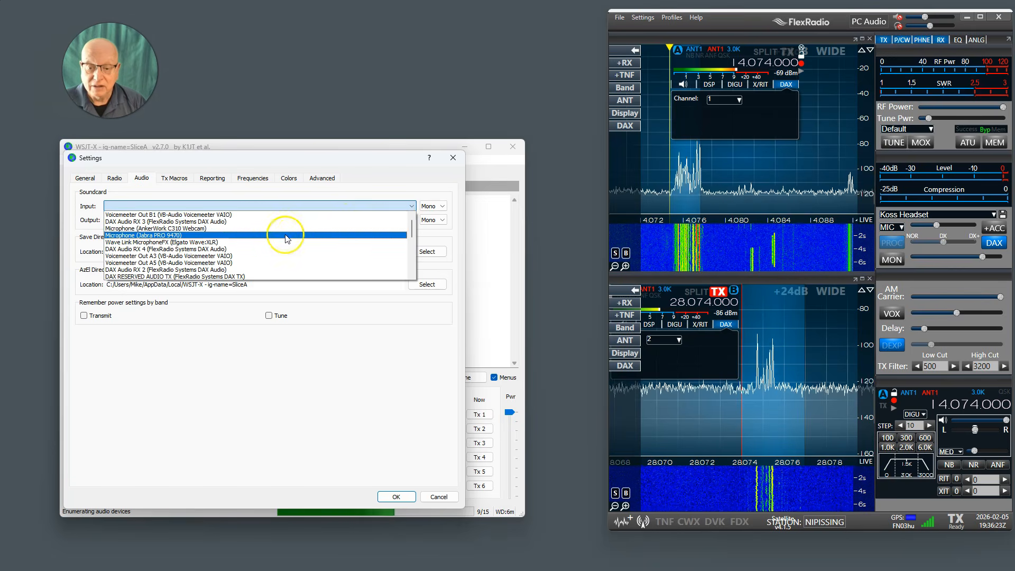
scroll(286, 239, down, 1)
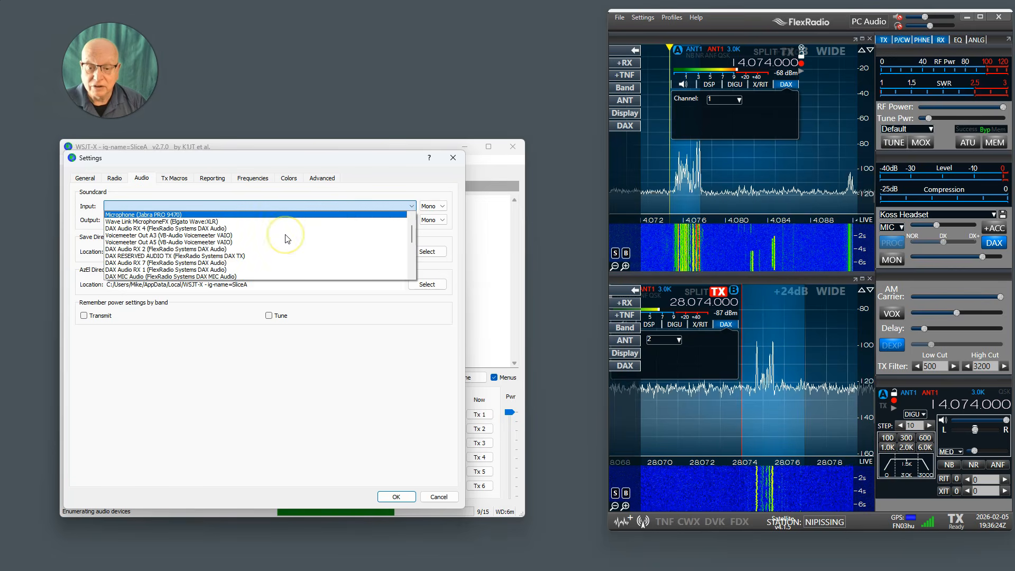
click(134, 270)
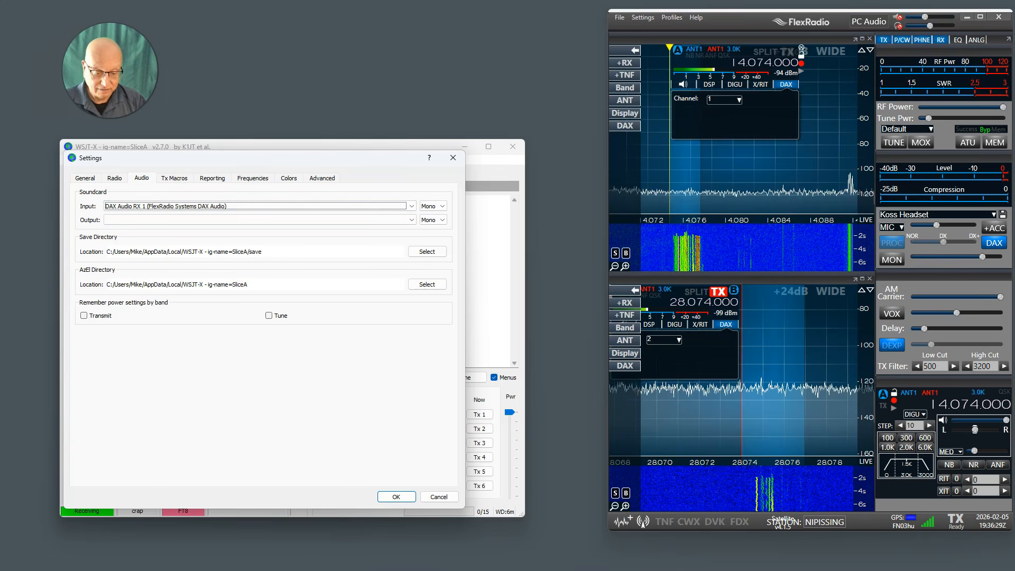
Step: Switch to SmartSDR DAX, place its window beside the radio display, and check the DAX channel assigned to Slice A
click(402, 570)
drag(575, 107, 486, 28)
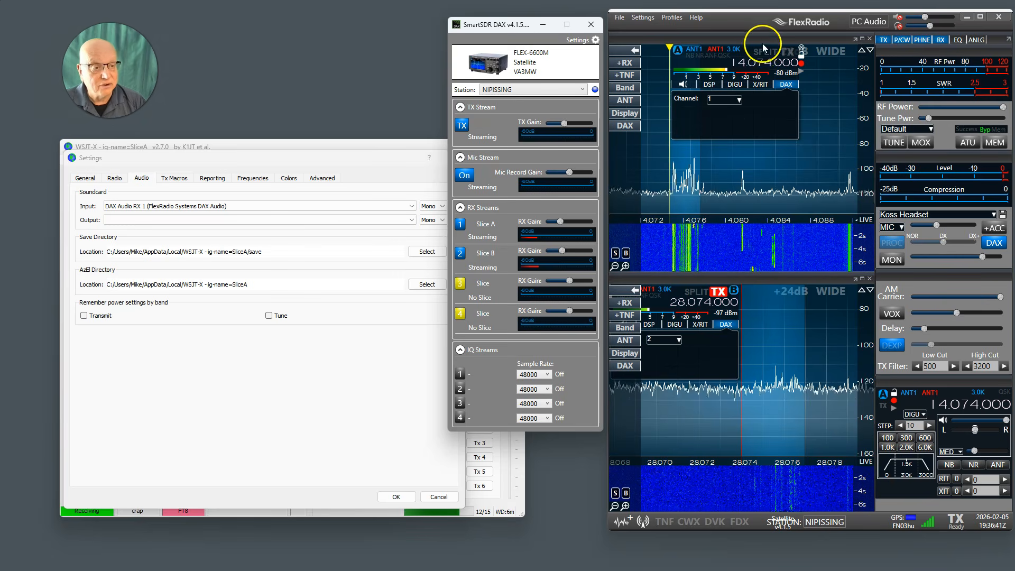
click(786, 84)
click(786, 84)
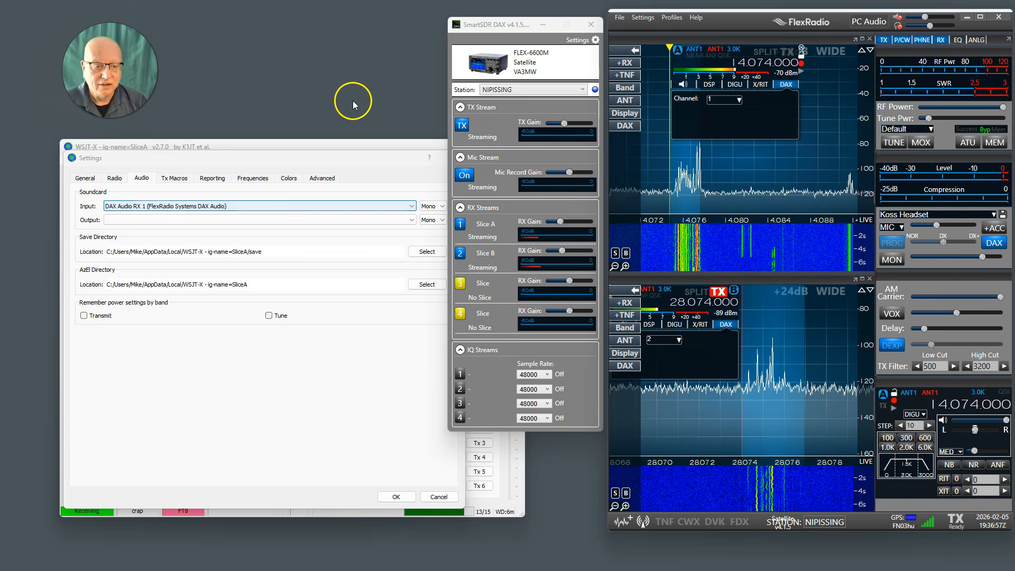
Step: Return to the SliceA instance's WSJT-X settings and set the soundcard output to DAX Audio TX (FlexRadio Systems DAX TX)
click(293, 153)
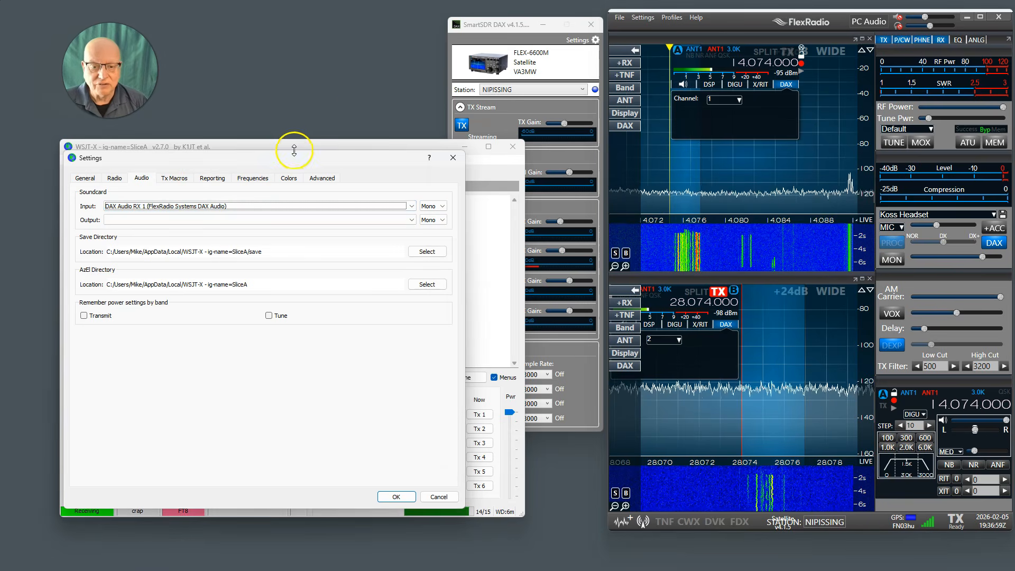
click(110, 224)
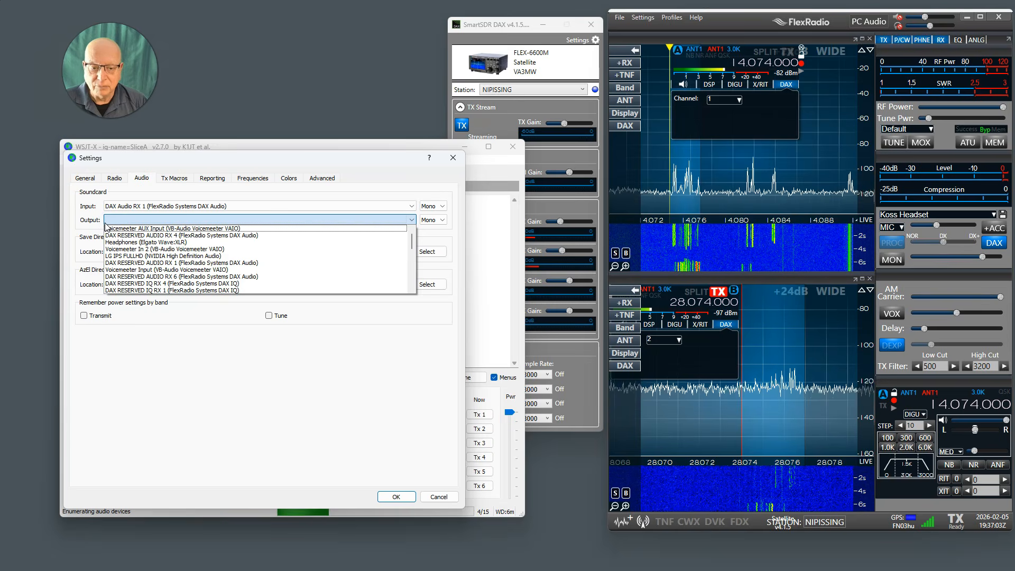
scroll(169, 251, down, 1)
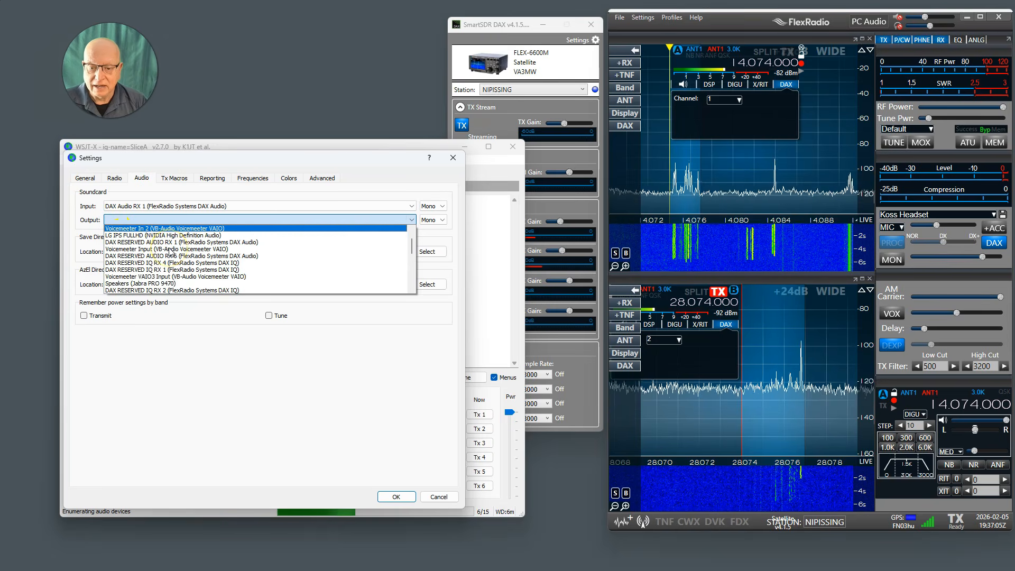
scroll(169, 251, down, 2)
scroll(169, 251, down, 2)
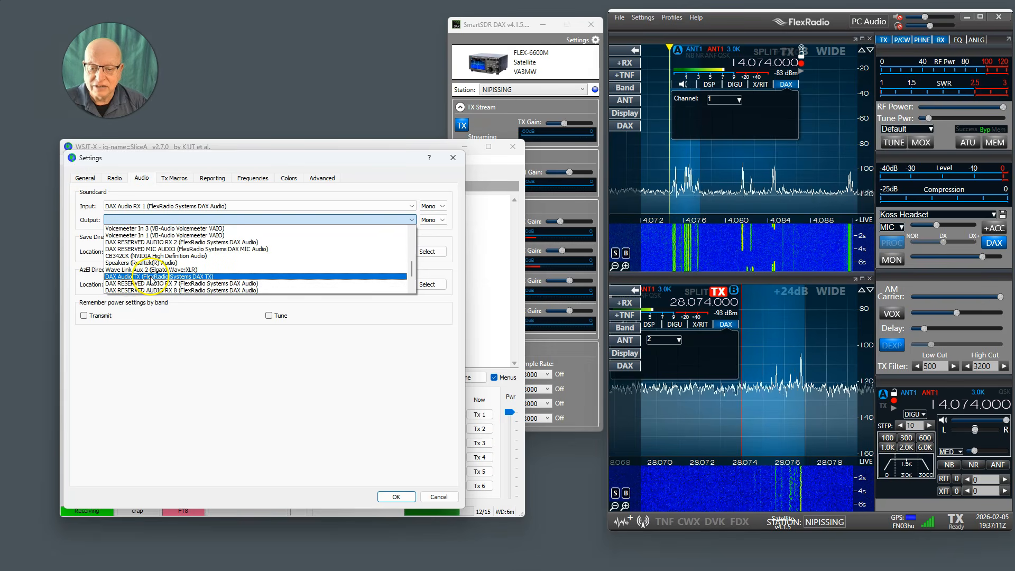
click(140, 276)
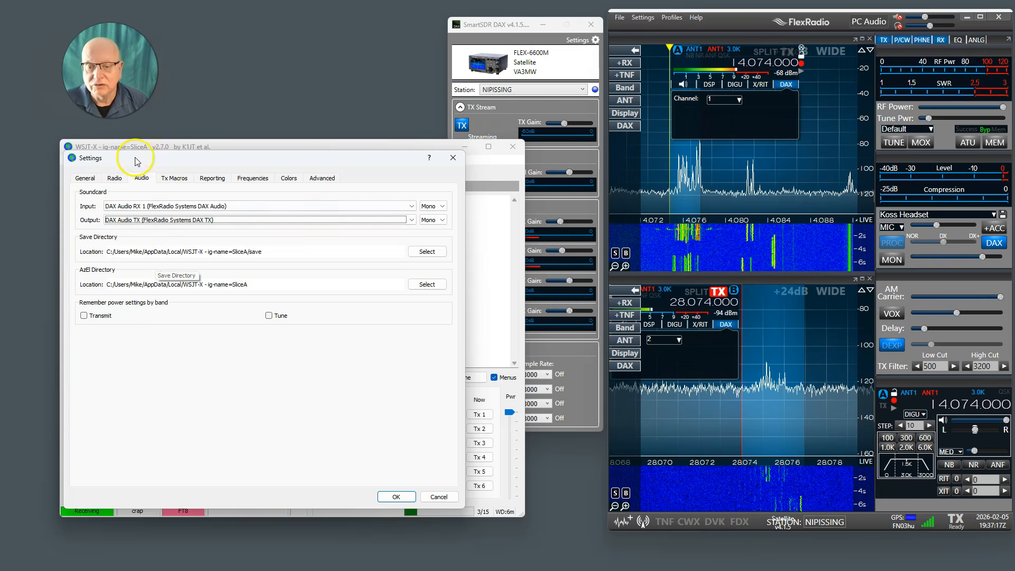
Step: In the radio settings of the SliceA instance, select FlexRadio 6xxx as the rig
click(116, 178)
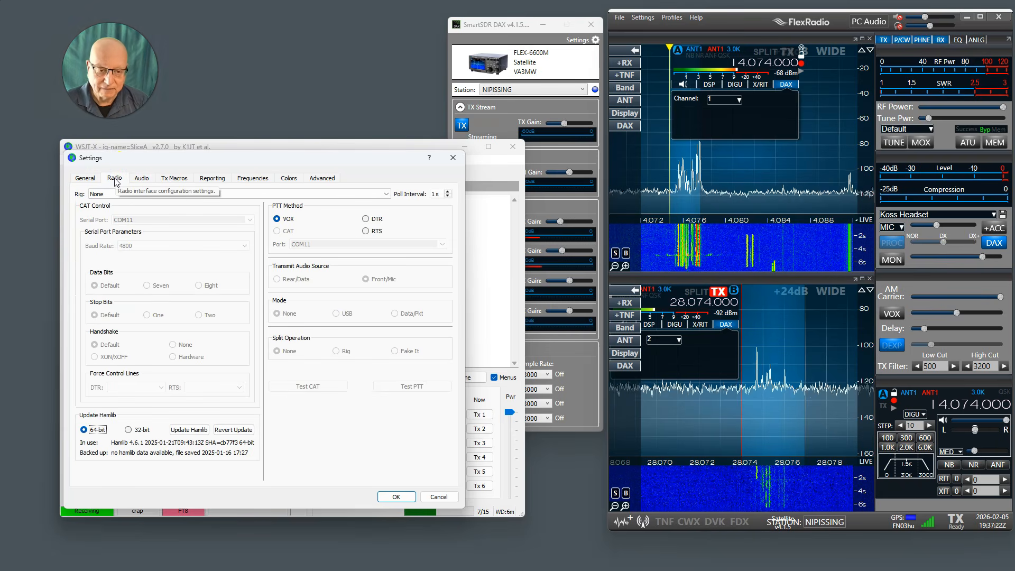
click(109, 195)
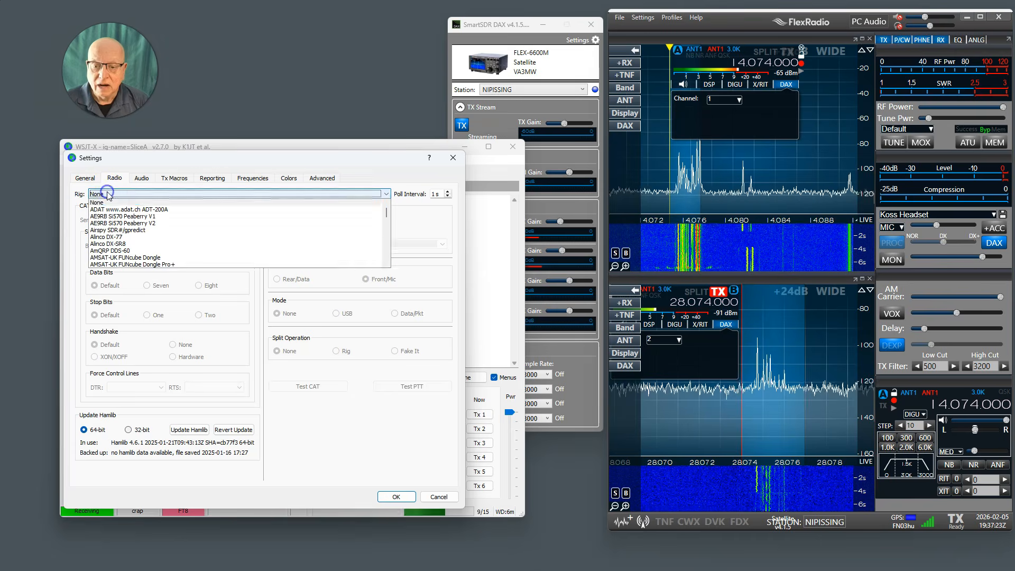
key(r)
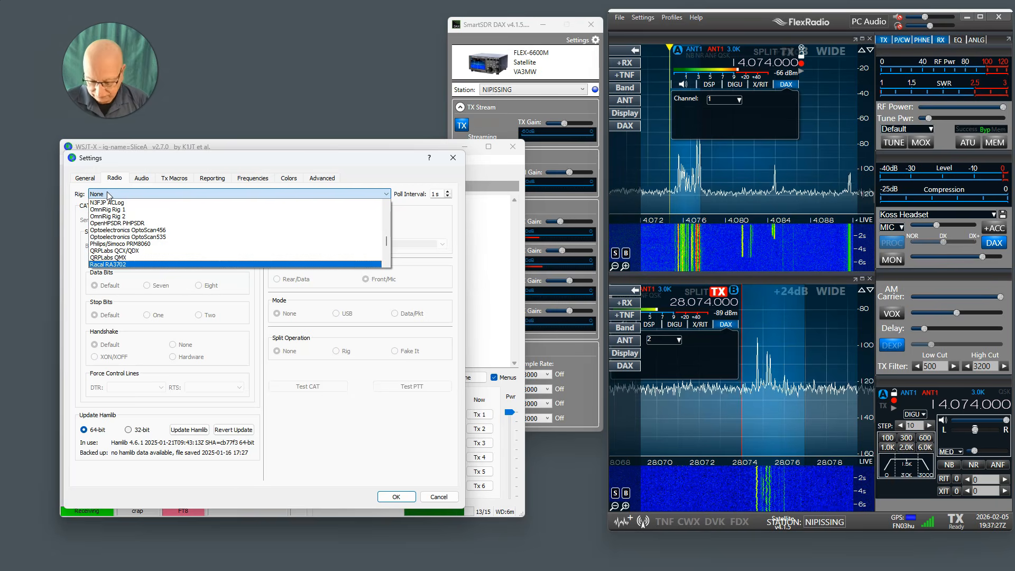
key(f)
key(l)
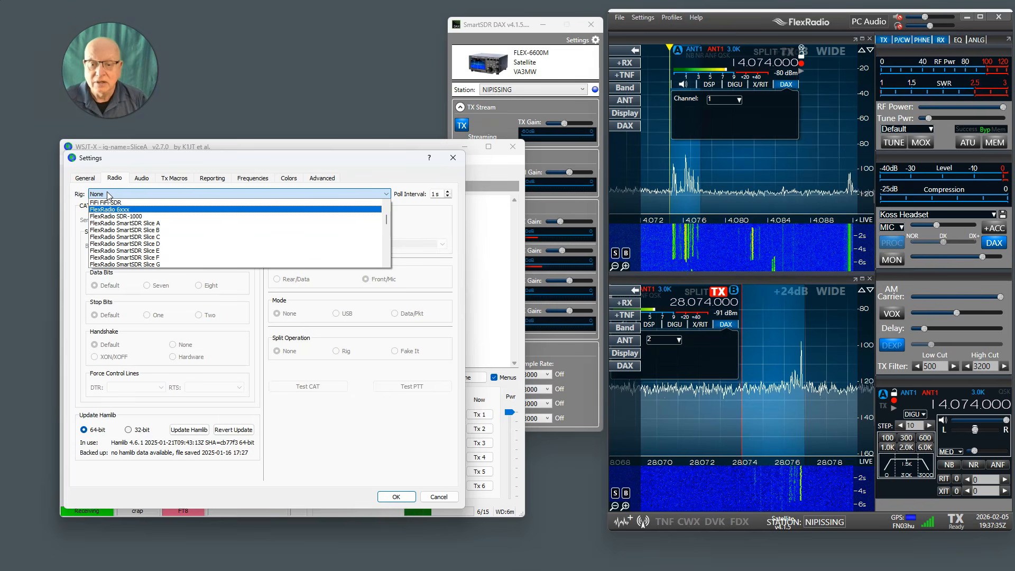
click(133, 209)
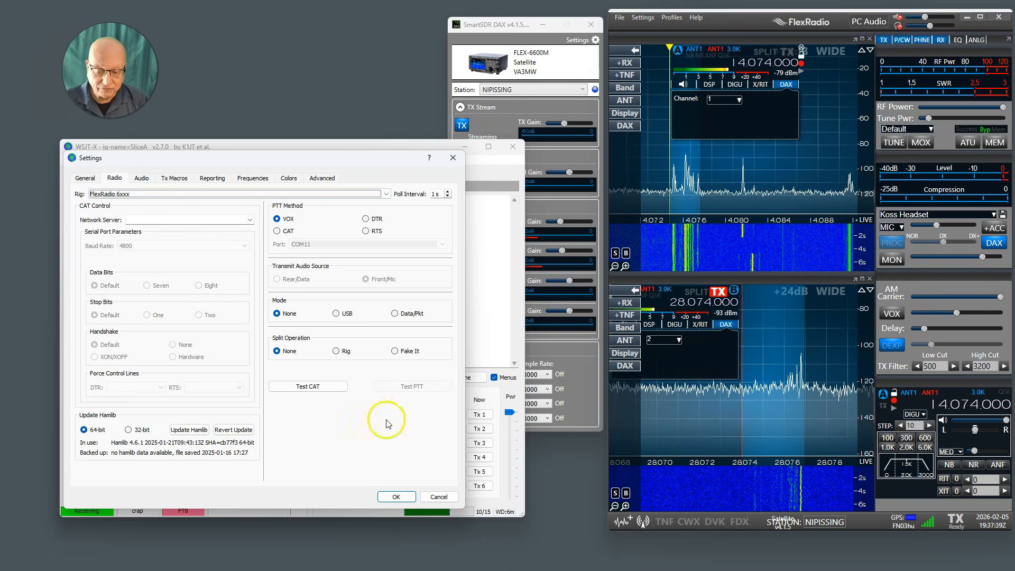
Step: Switch to SmartSDR CAT, start adding a new port and name it WSJT Slice A
click(418, 554)
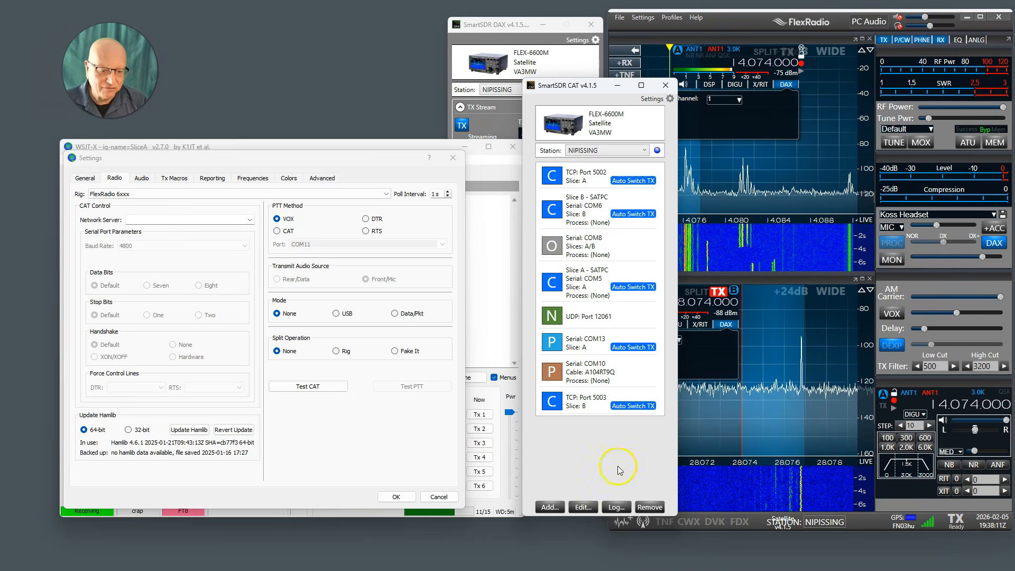
click(548, 508)
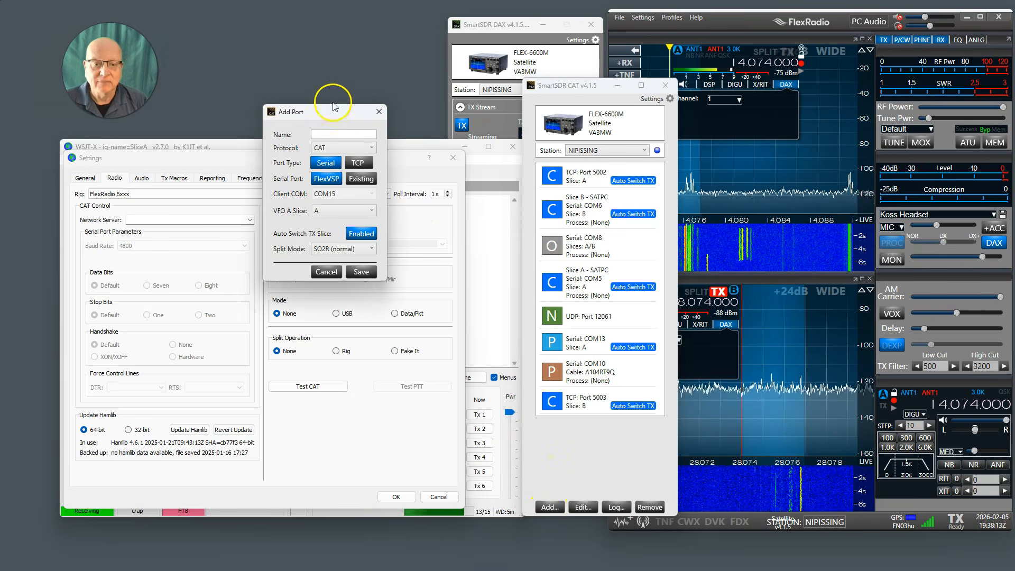
drag(329, 113, 346, 84)
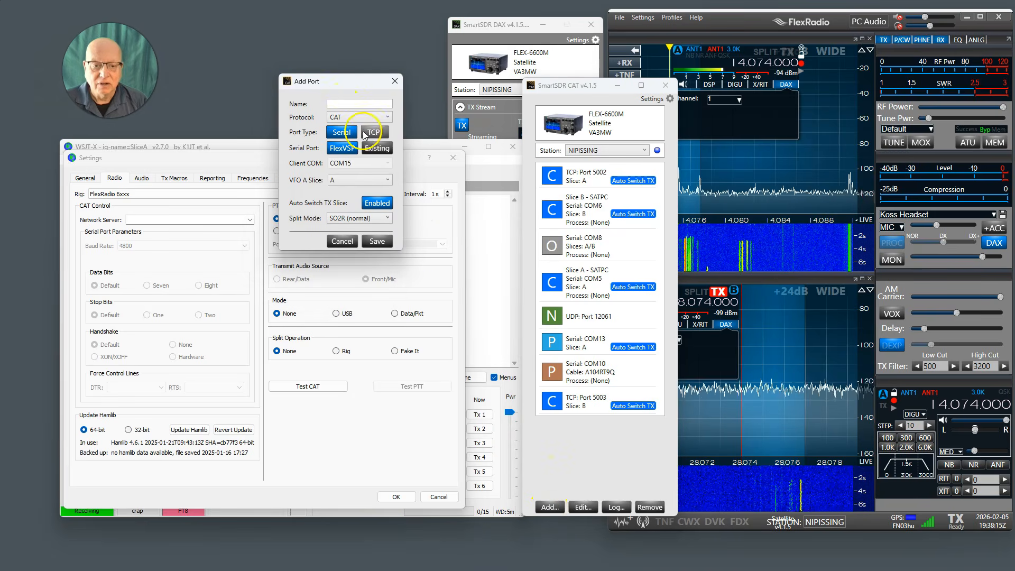
click(331, 102)
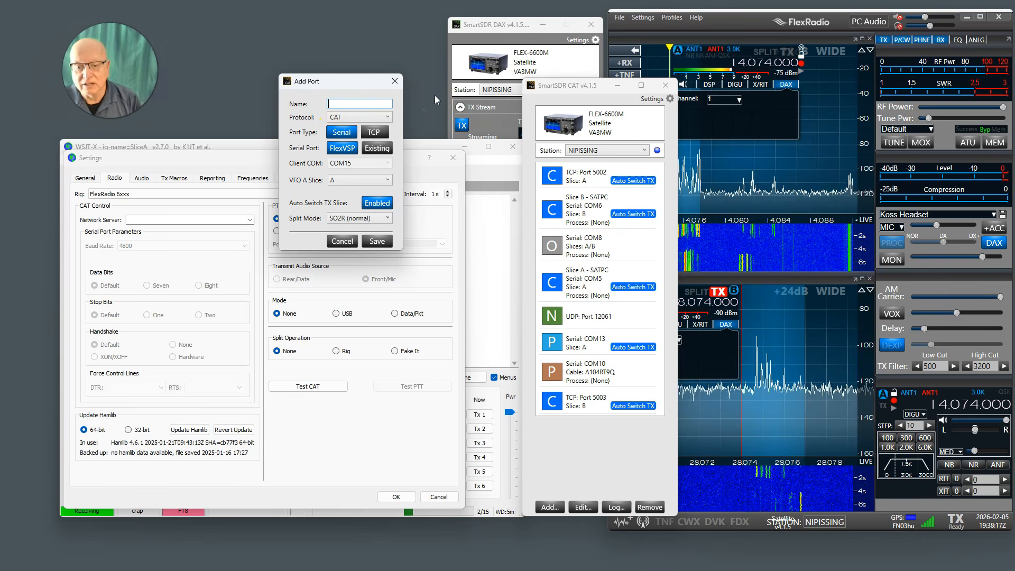
text(WS)
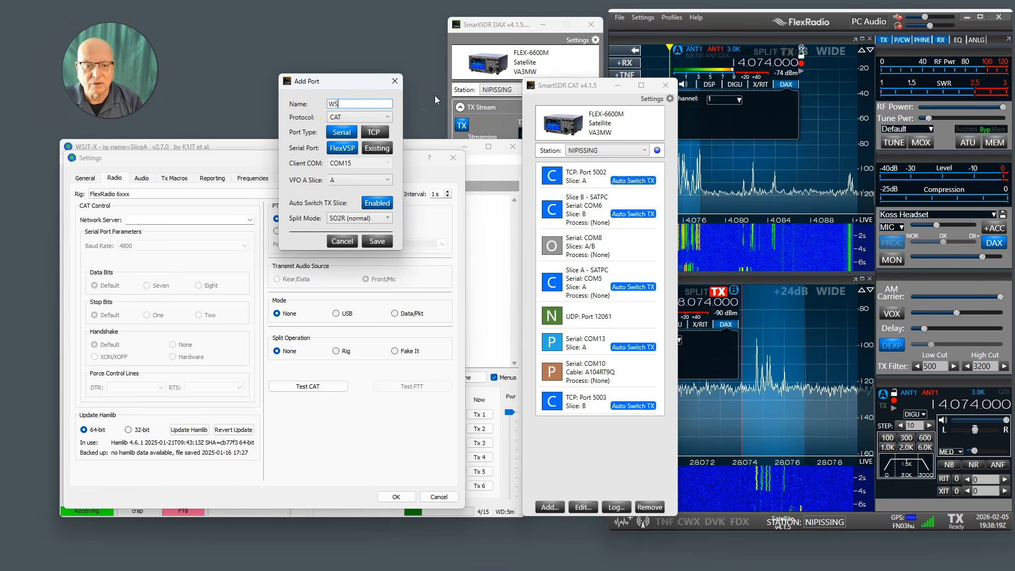
text(JT SLic)
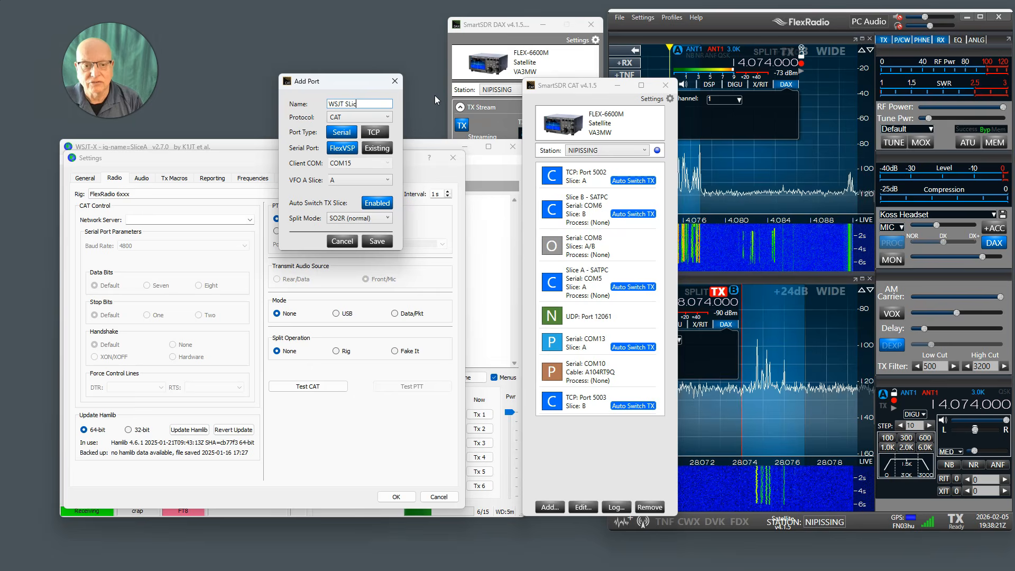
key(BackSpace)
key(BackSpace)
key(BackSpace)
text(lice A)
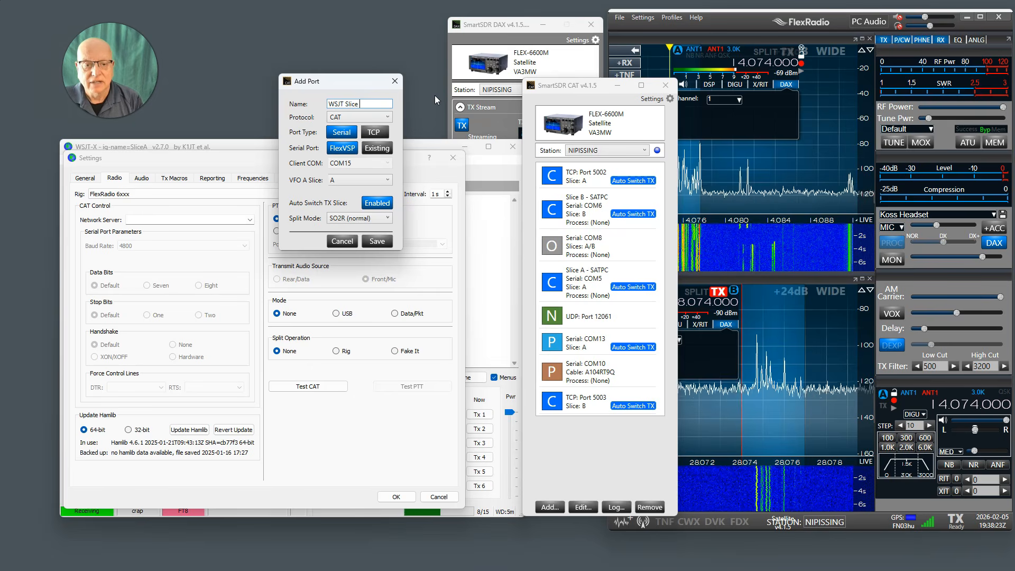
Step: Make the new port a TCP port on 60000 for VFO A slice A with automatic TX slice switching enabled, and save it
click(376, 132)
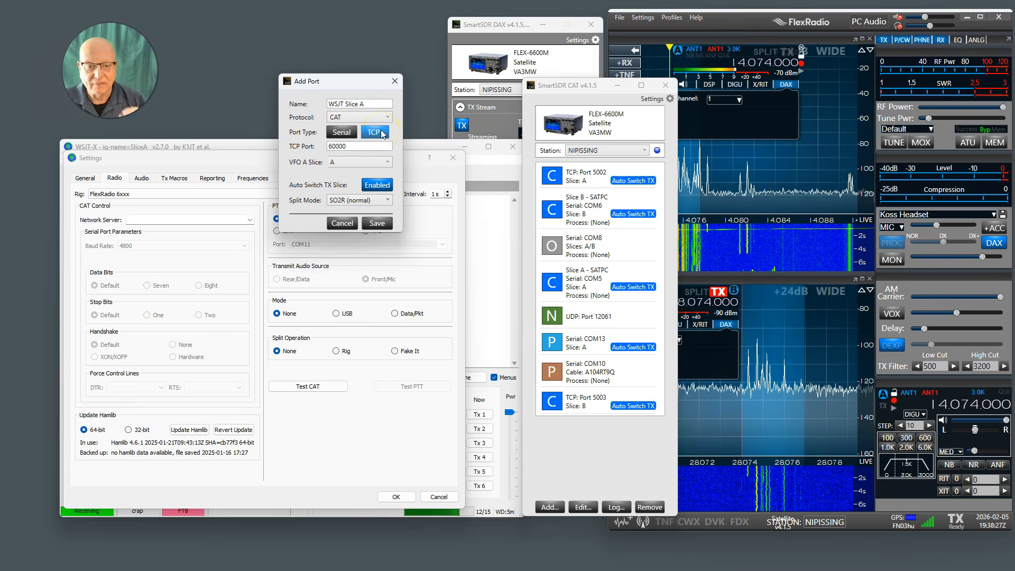
click(335, 146)
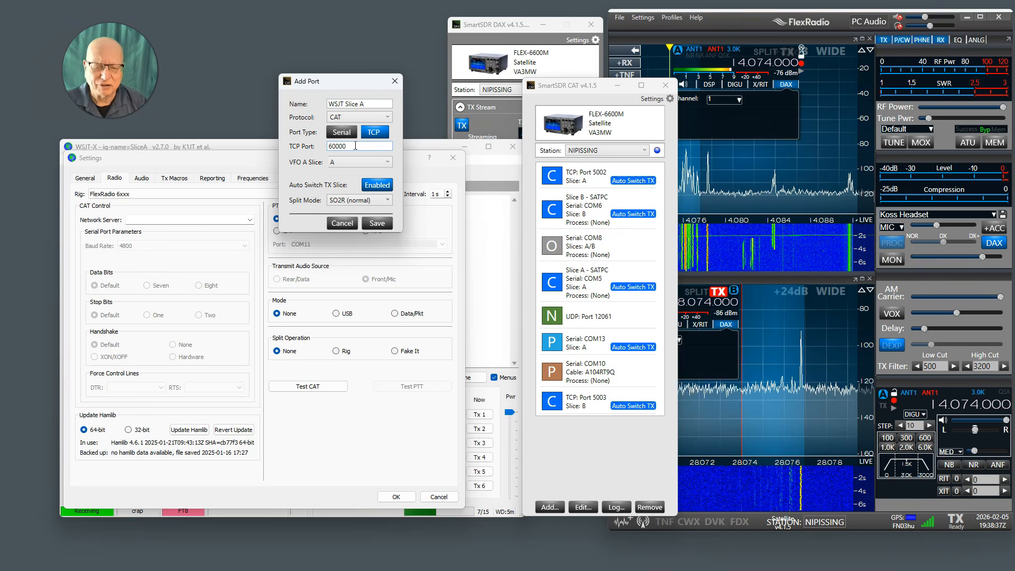
click(311, 189)
click(378, 186)
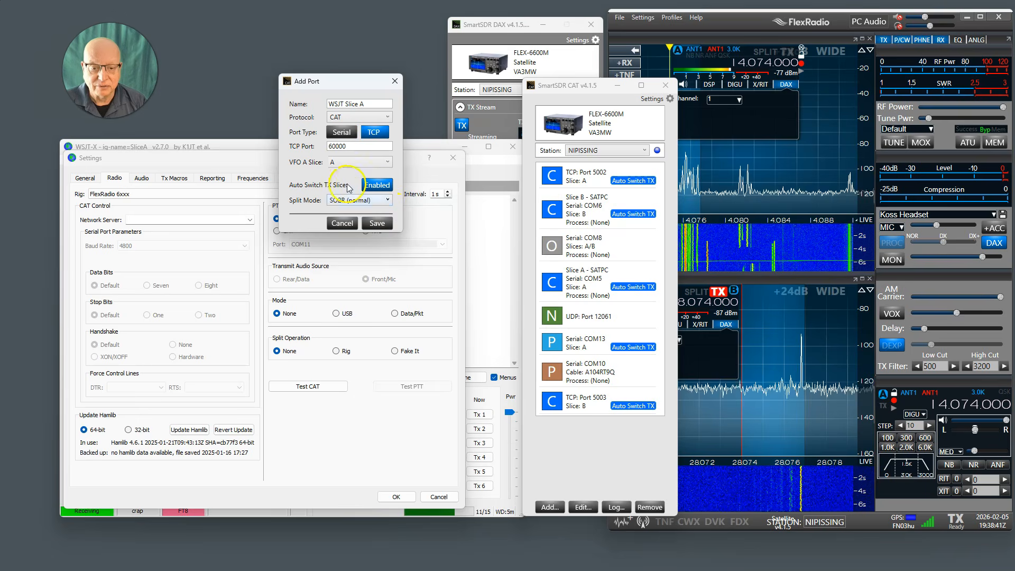
click(344, 165)
click(344, 167)
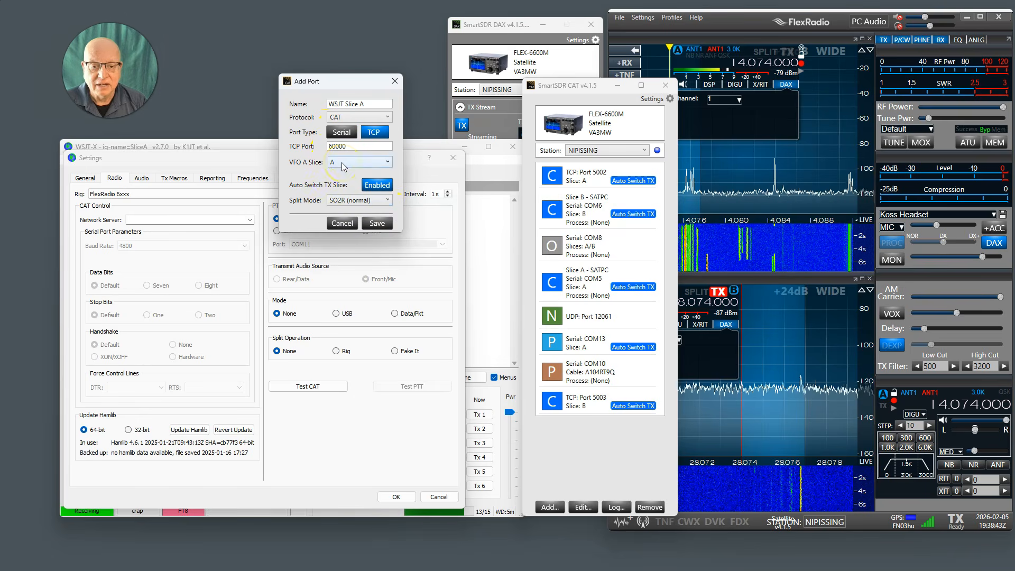
click(379, 223)
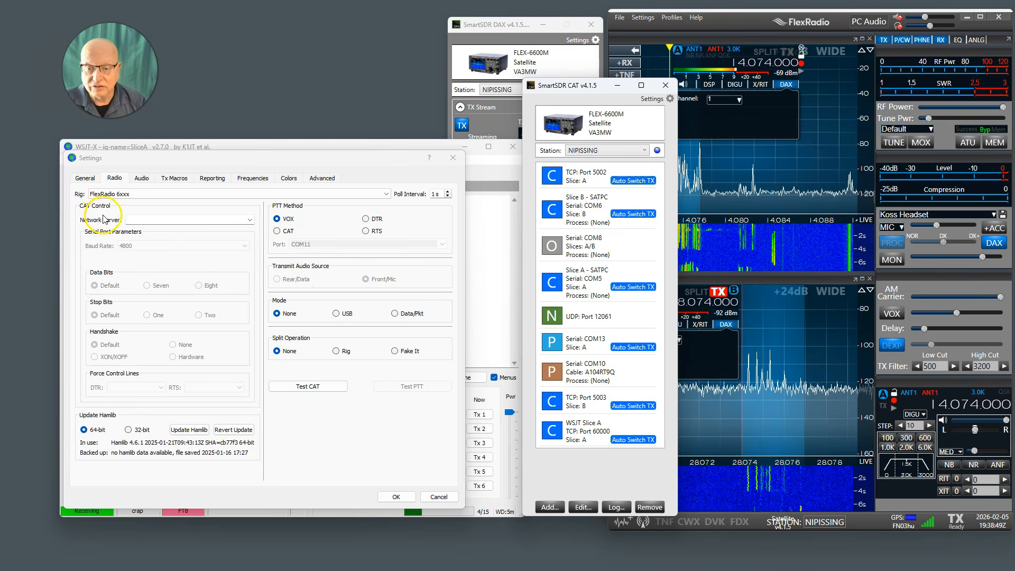
Step: Back in the WSJT-X radio settings, set the CAT network server to 127.0.0.1:60000
click(136, 219)
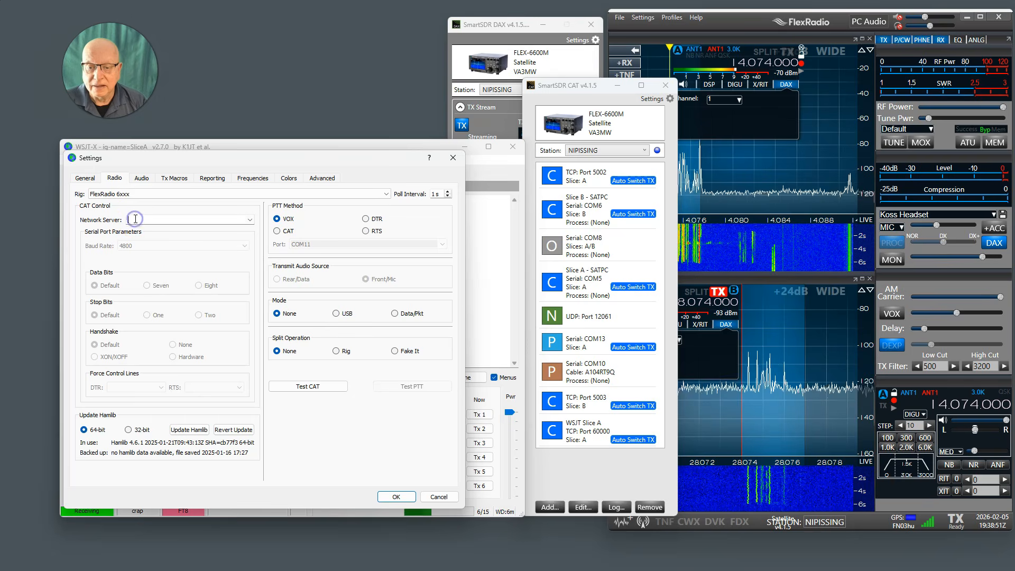
click(138, 217)
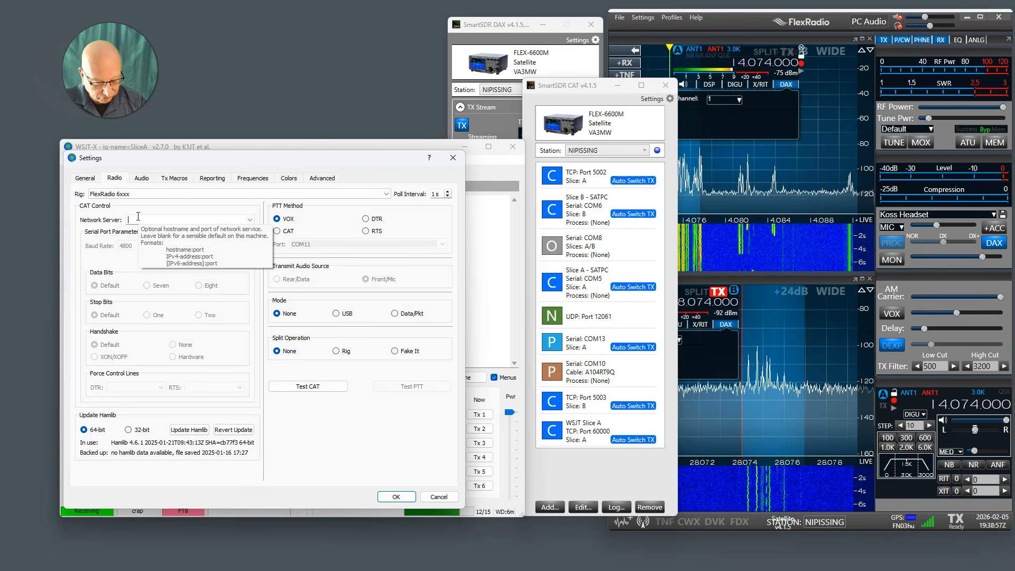
text(127.0.0.1:)
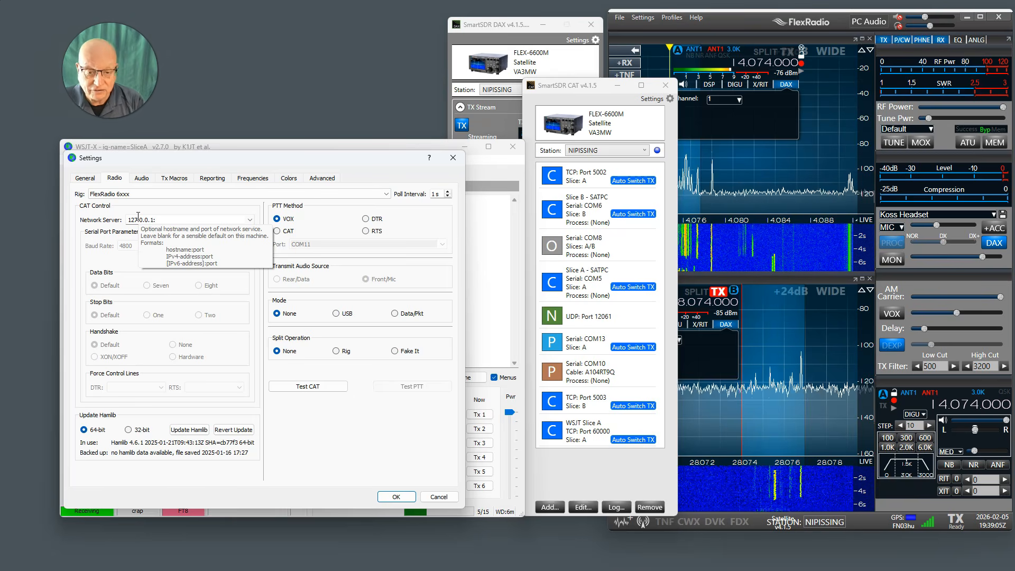
text(60000)
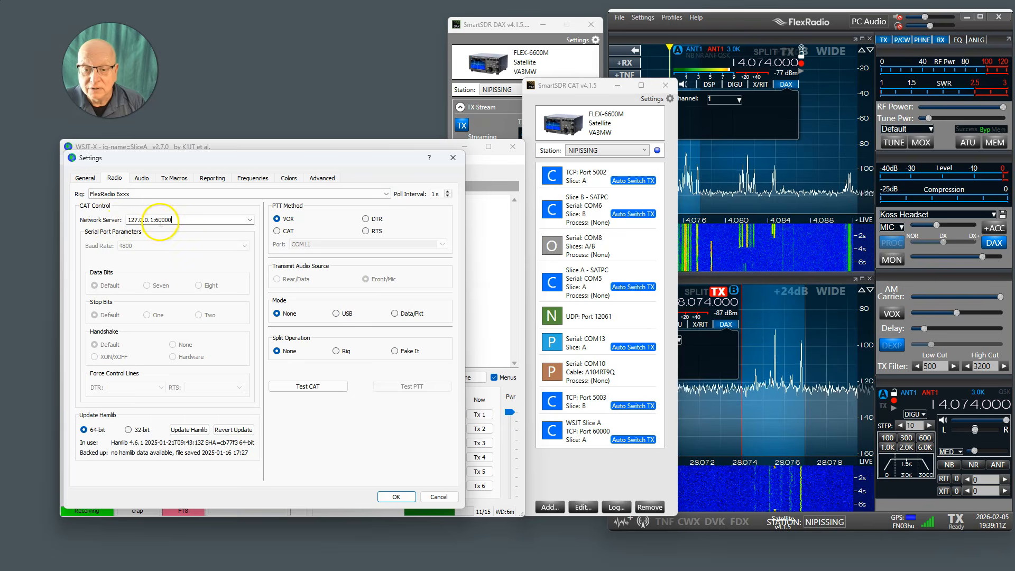
double_click(161, 220)
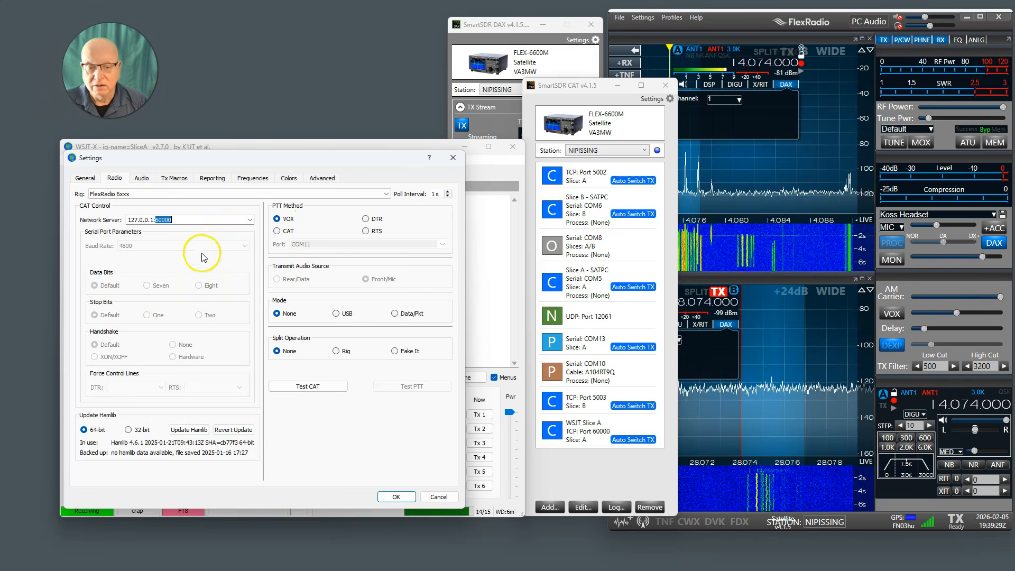
Step: Set the SliceA PTT method to CAT, test the CAT link and PTT on and off, and accept the settings
click(286, 231)
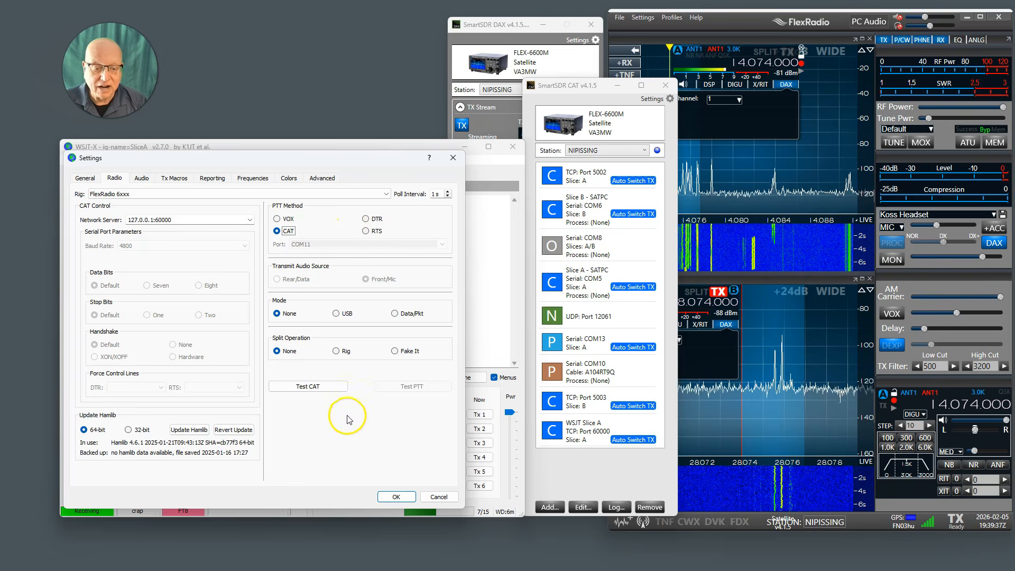
click(302, 390)
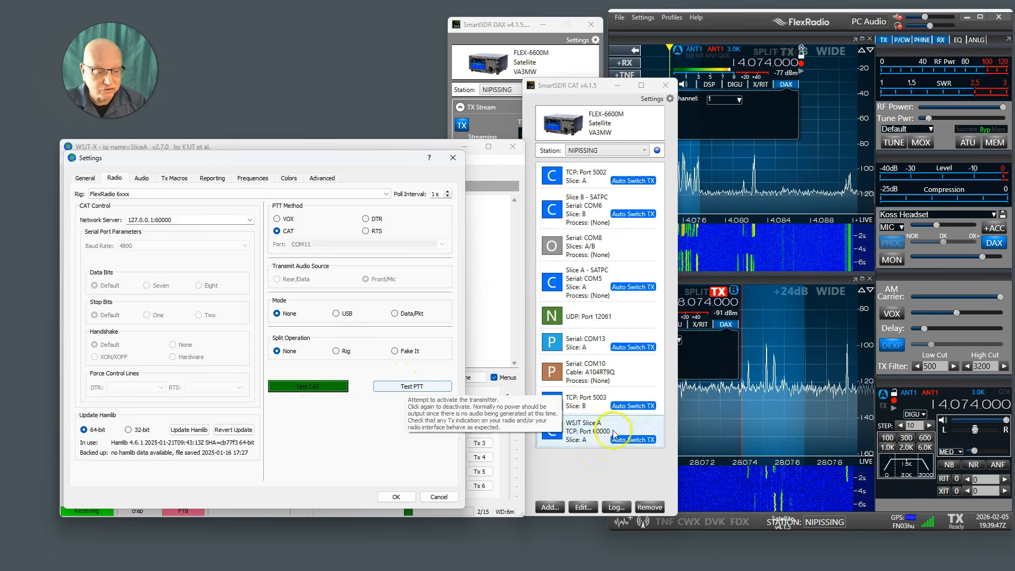
click(413, 387)
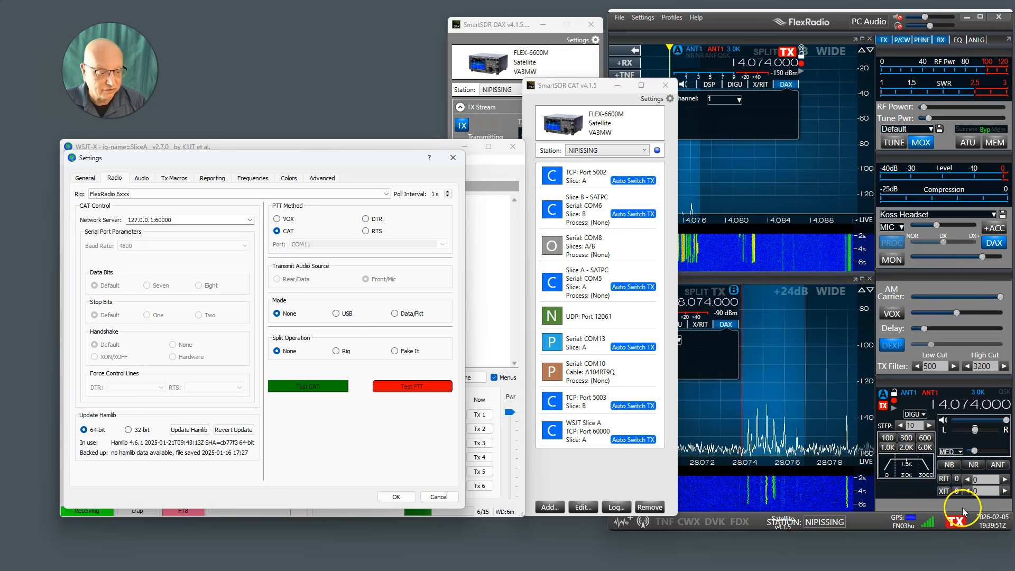
click(413, 386)
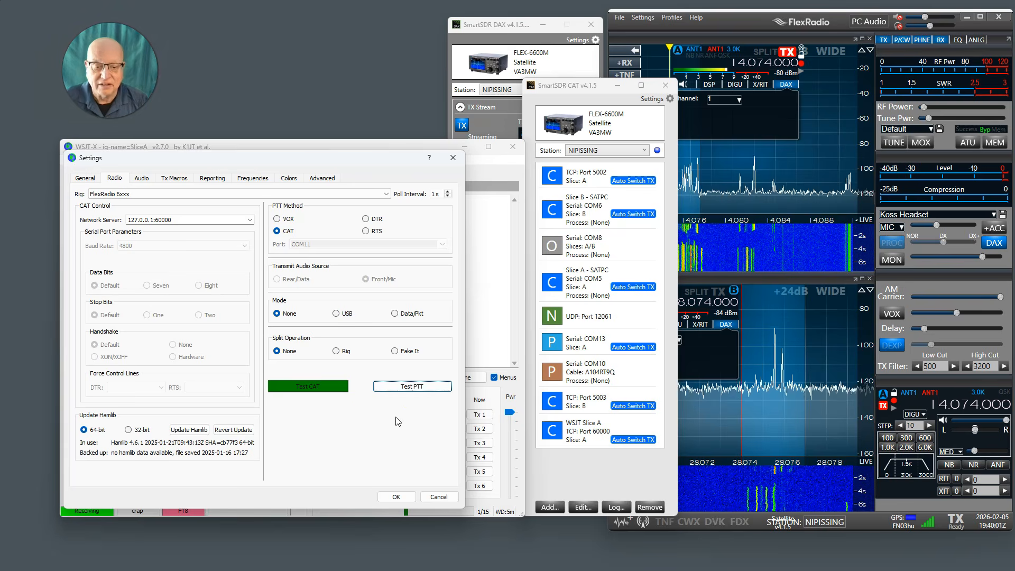
click(392, 496)
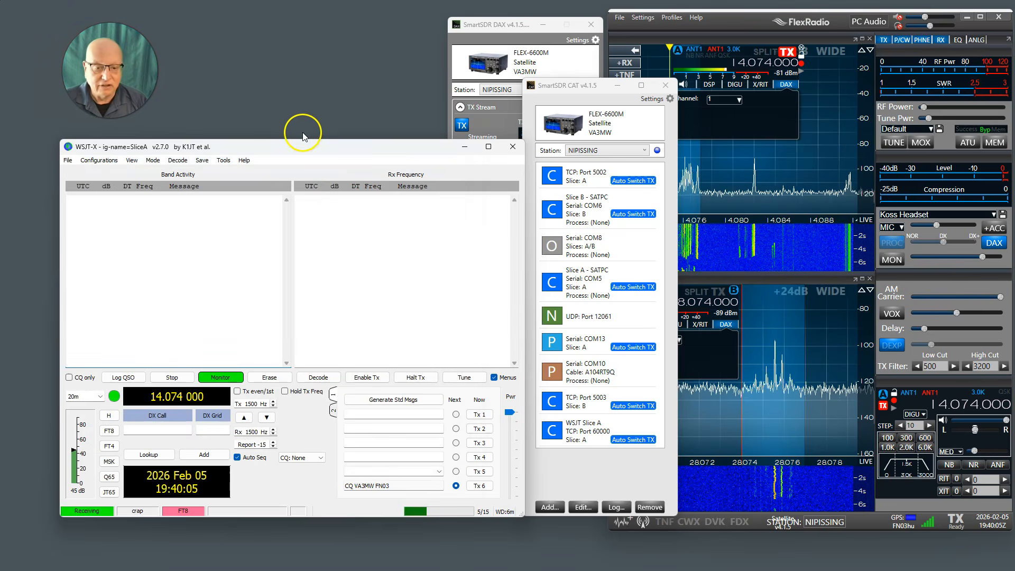
Step: Rearrange the windows to reveal SmartSDR DAX and adjust the RX gain of the Slice A stream
drag(252, 143, 202, 138)
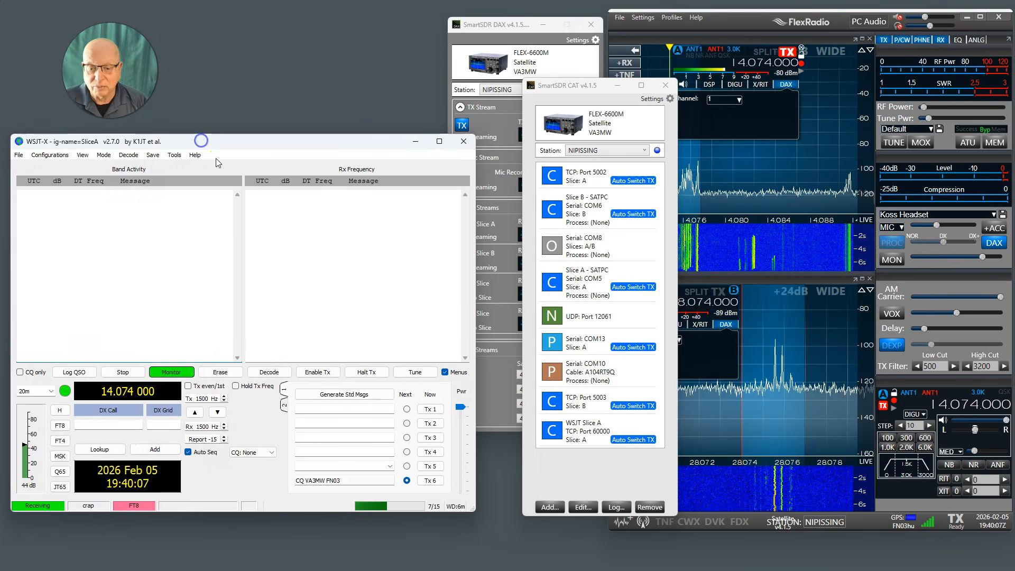
click(618, 86)
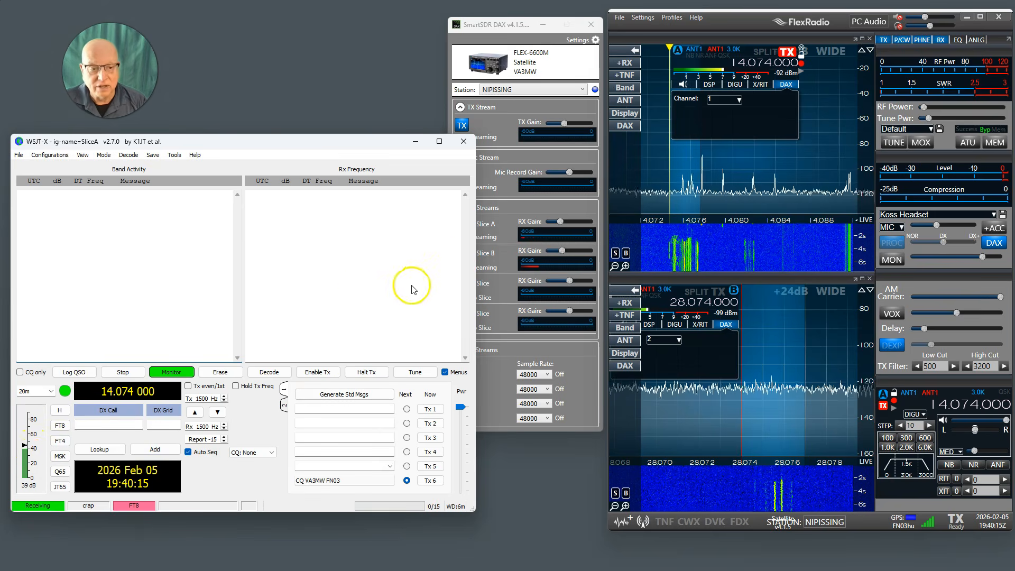
click(516, 24)
drag(545, 228, 561, 225)
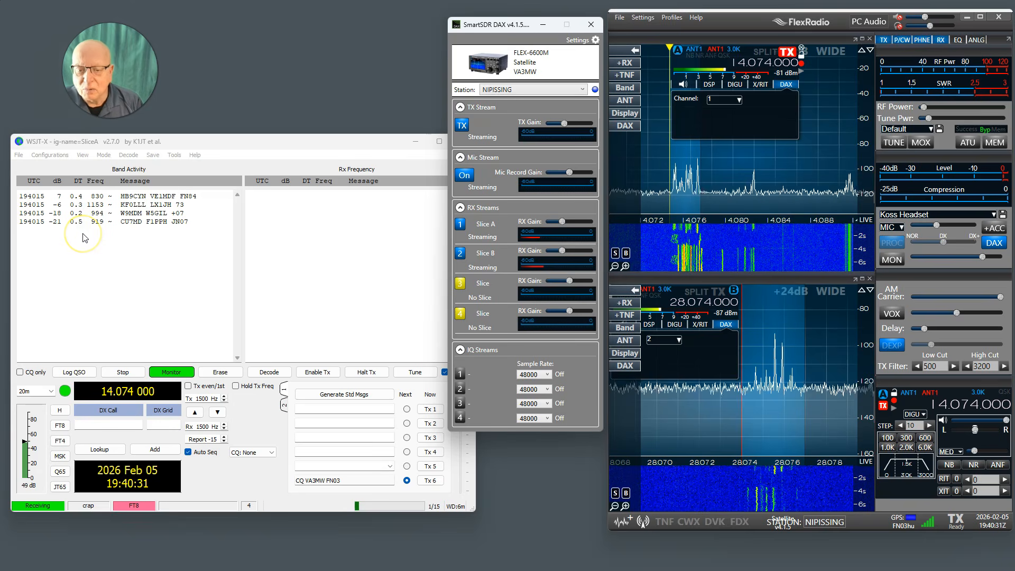
Step: Open the waterfall of the SliceA instance and set its Bins/Pixel to 5
click(227, 147)
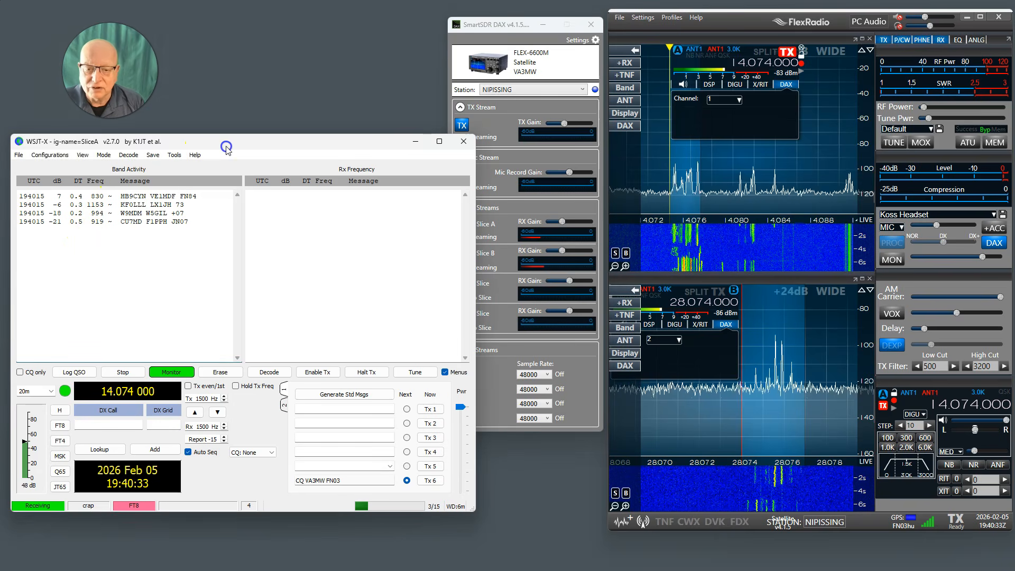
click(88, 155)
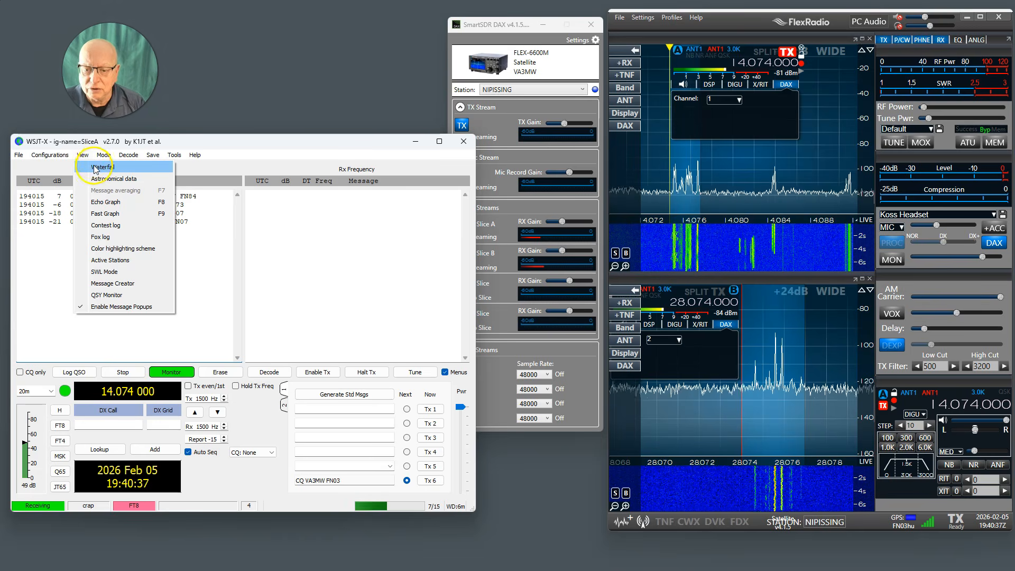
click(94, 168)
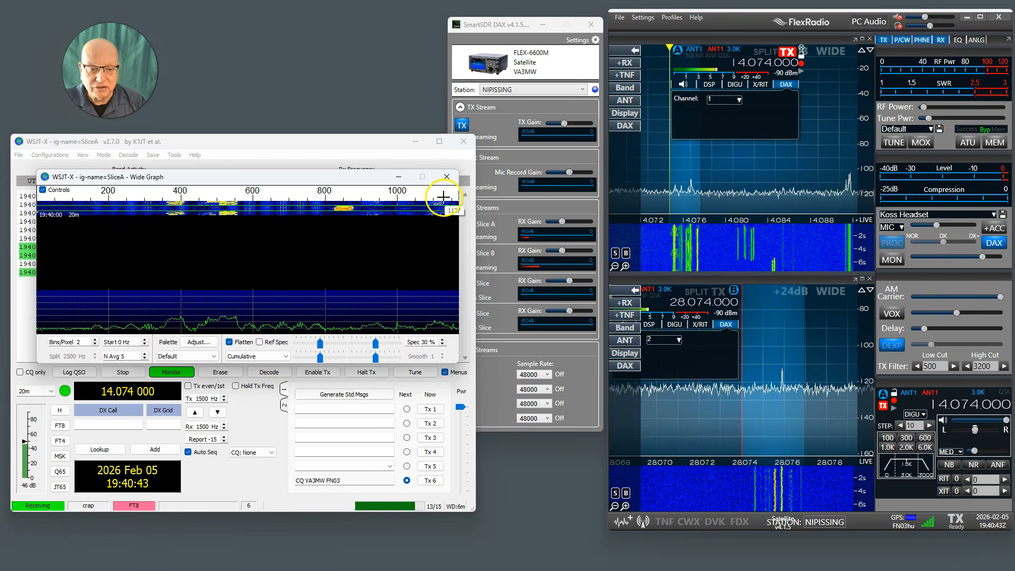
click(94, 341)
click(95, 341)
click(95, 341)
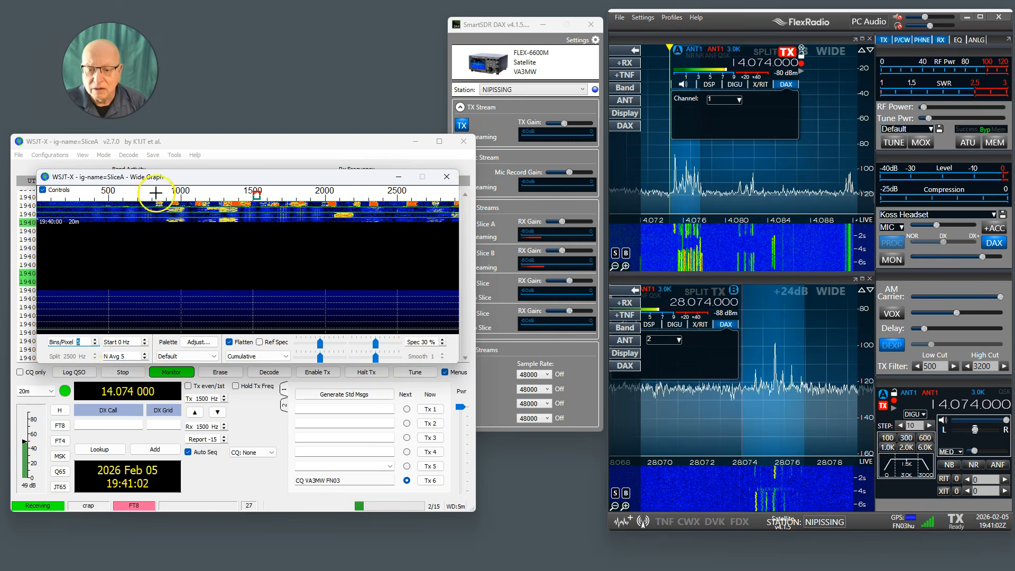
Step: Minimize the SliceA instance and launch the WSJT - Slice B instance from the desktop
click(265, 164)
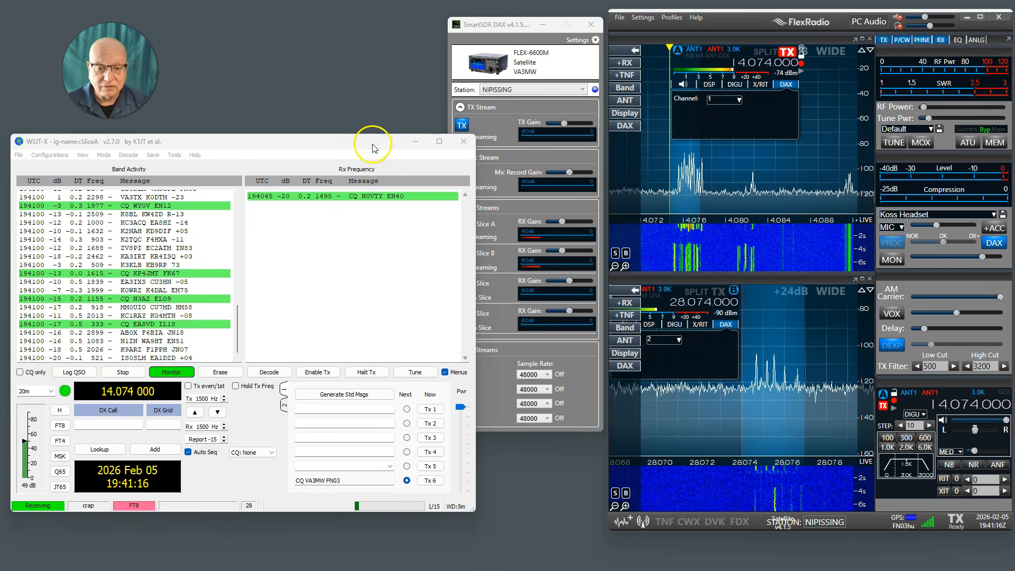
click(416, 142)
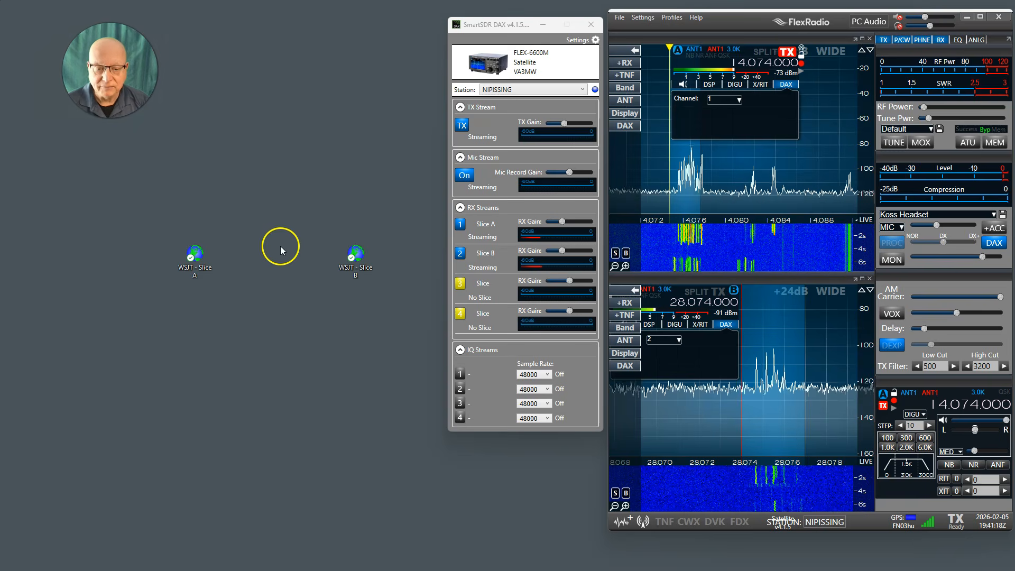
double_click(355, 253)
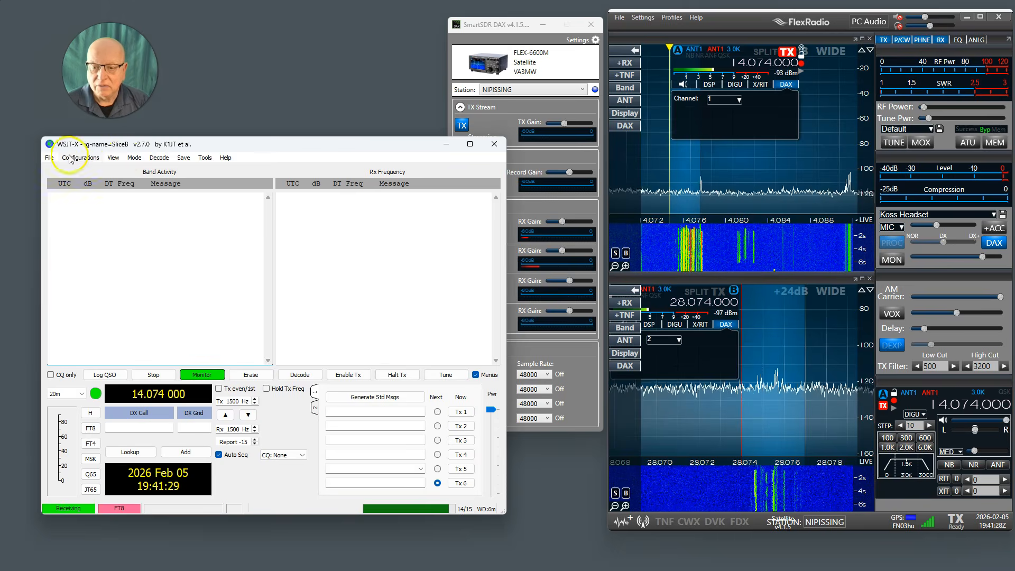
Step: In the SliceB settings, enter the station call sign and grid FN03, and set the IARU region to Region 2
click(49, 158)
click(66, 310)
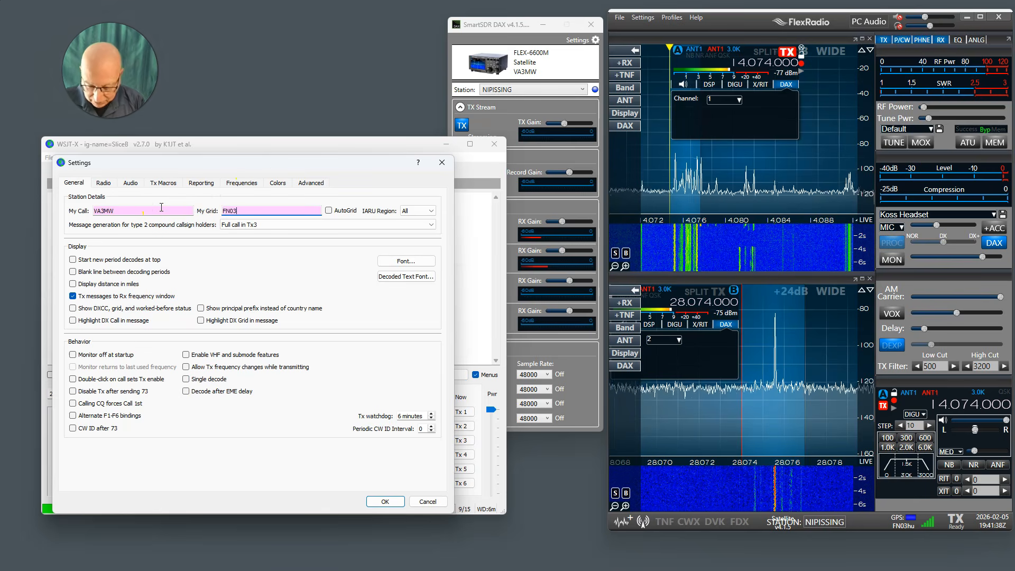
click(418, 210)
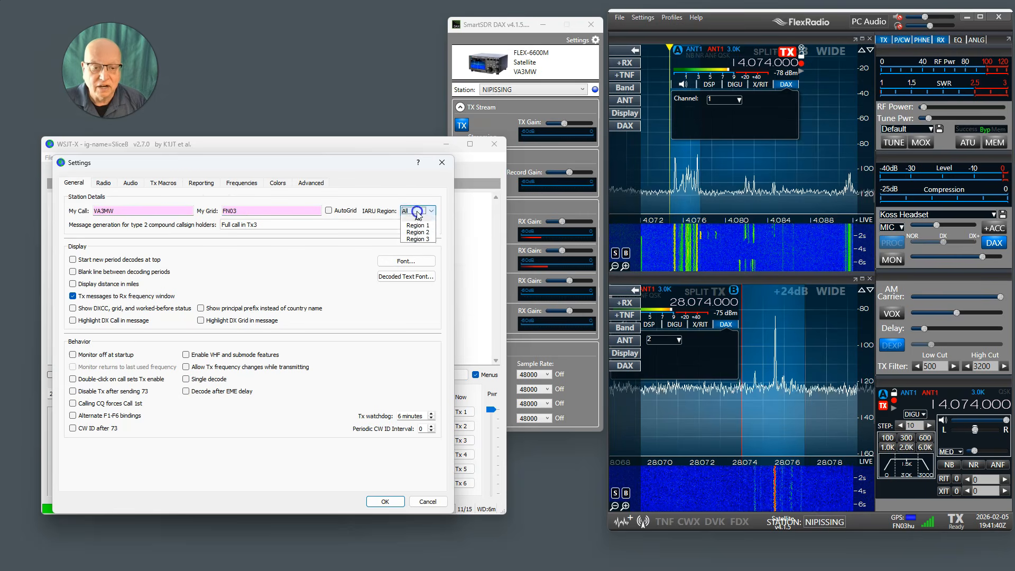
click(417, 234)
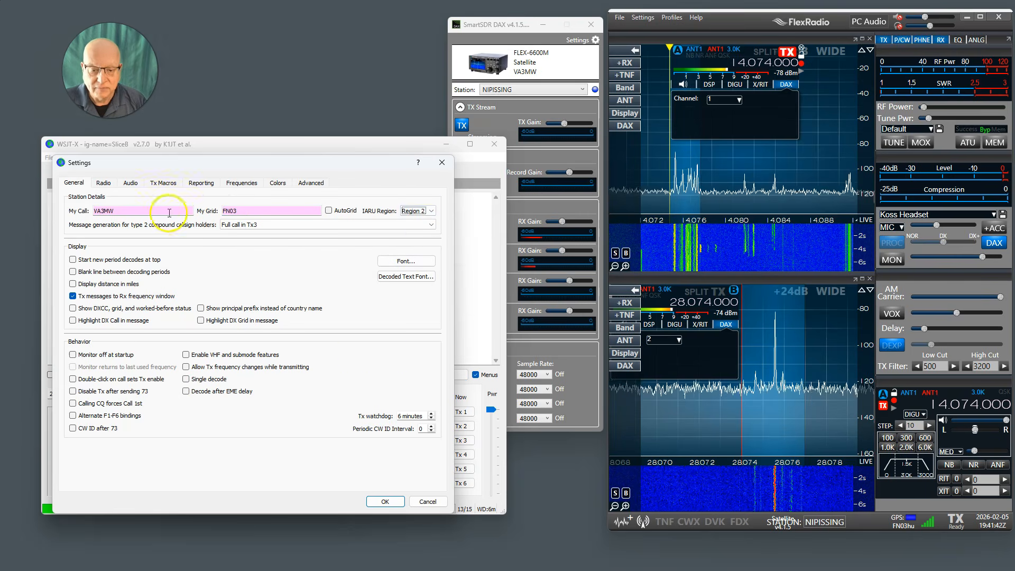
Step: Set the SliceB soundcard input to DAX Audio RX 2 (FlexRadio Systems DAX Audio)
click(131, 184)
click(263, 212)
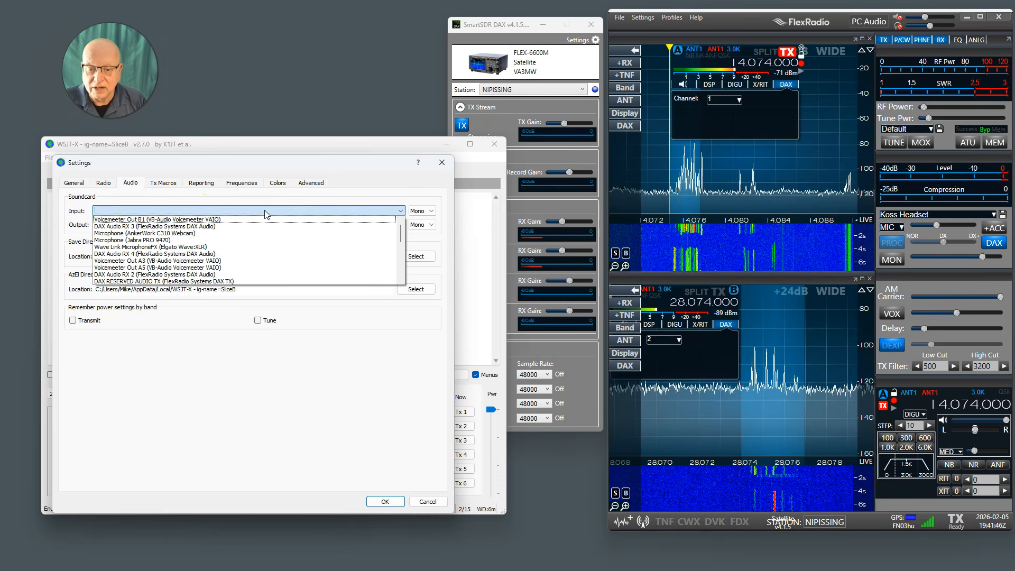
click(236, 241)
scroll(237, 245, down, 1)
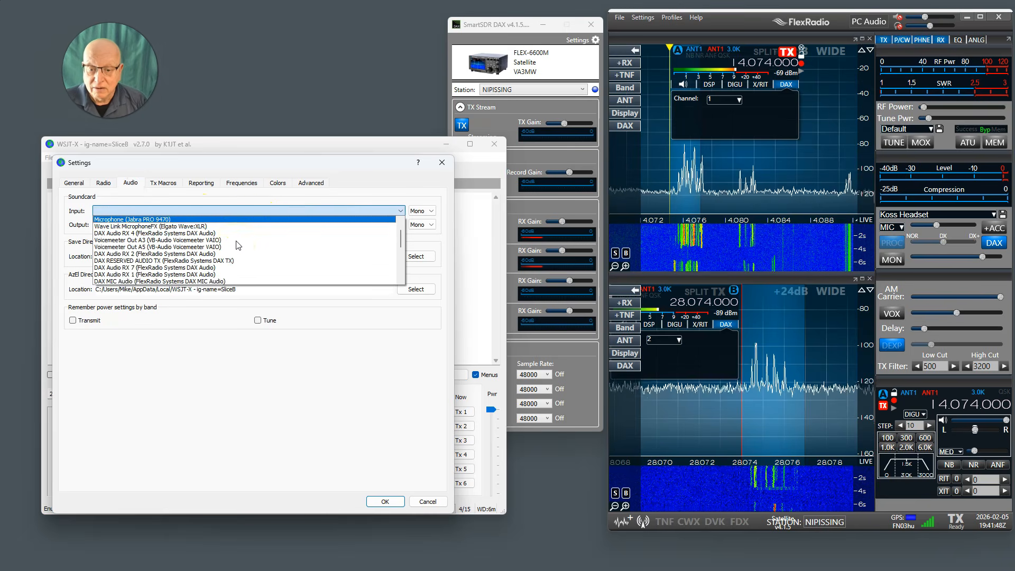
scroll(237, 245, down, 1)
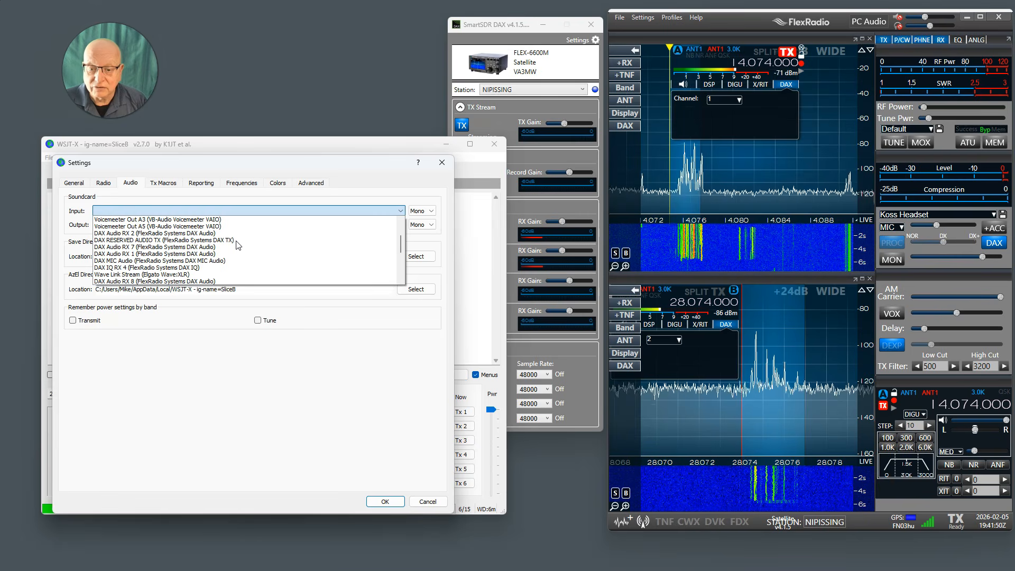
click(152, 233)
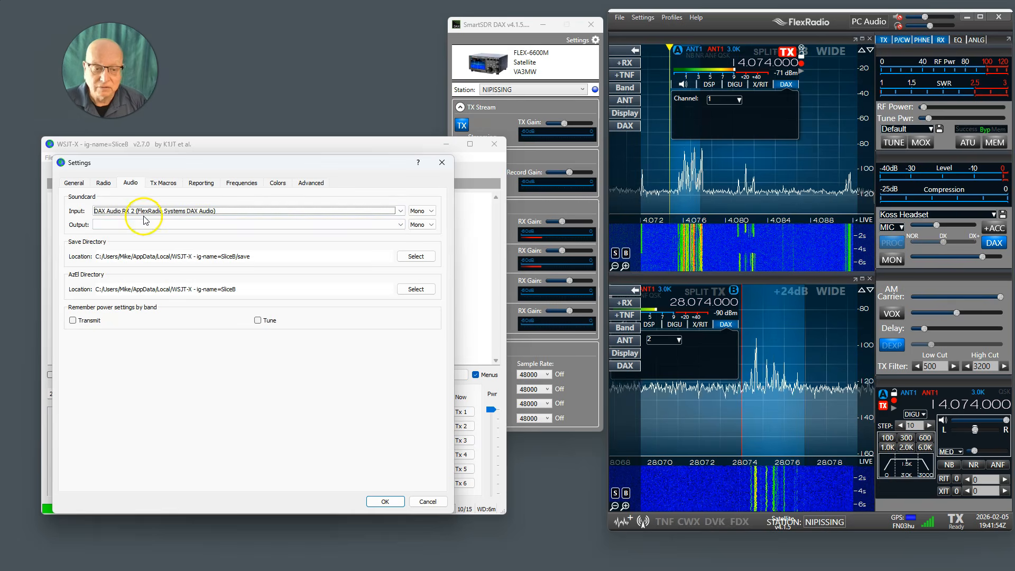
Step: Check Slice B's stream in SmartSDR DAX and its DAX channel assignment on the SmartSDR panadapter
click(563, 357)
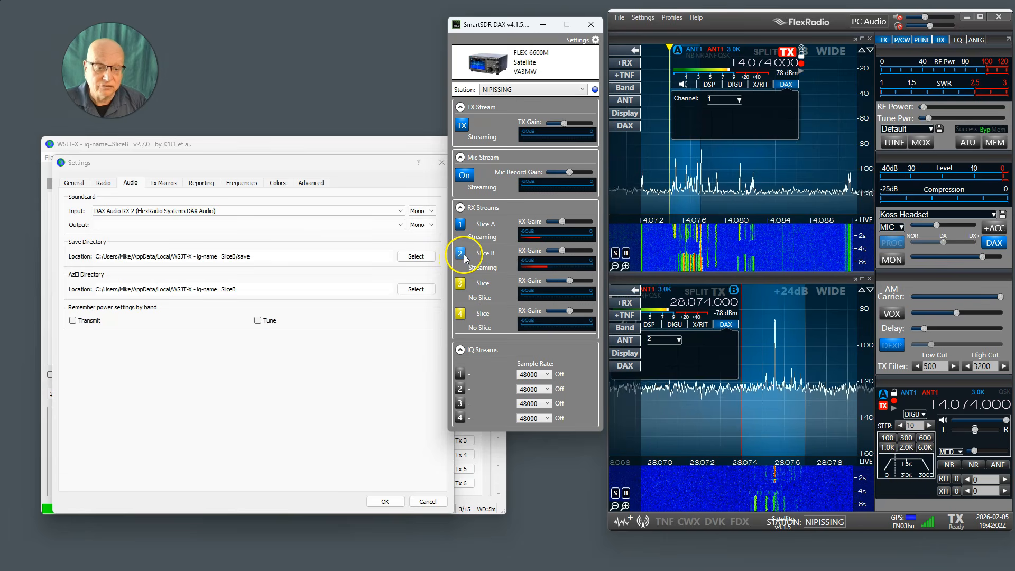
mouse_move(492, 258)
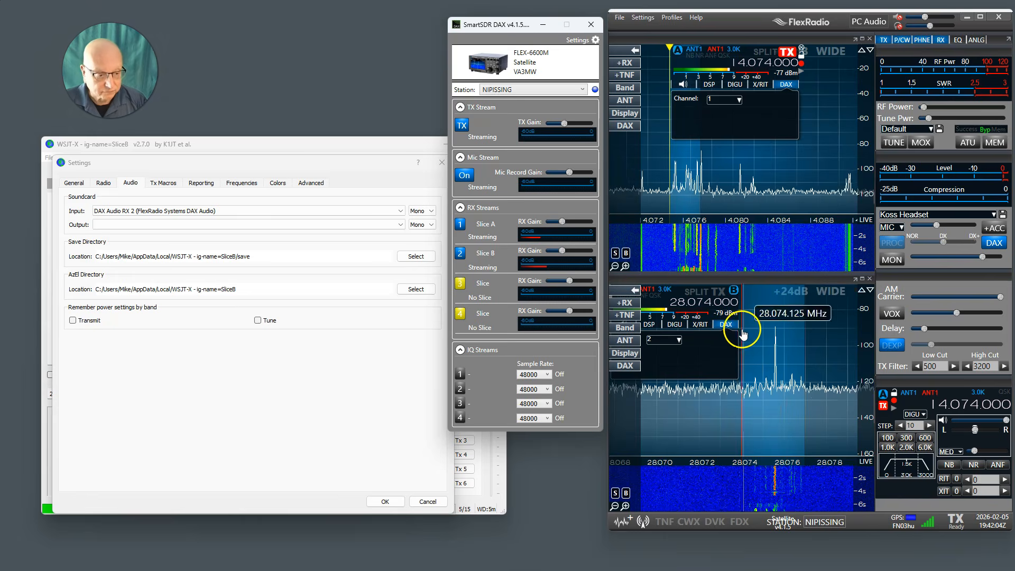
drag(709, 412, 760, 411)
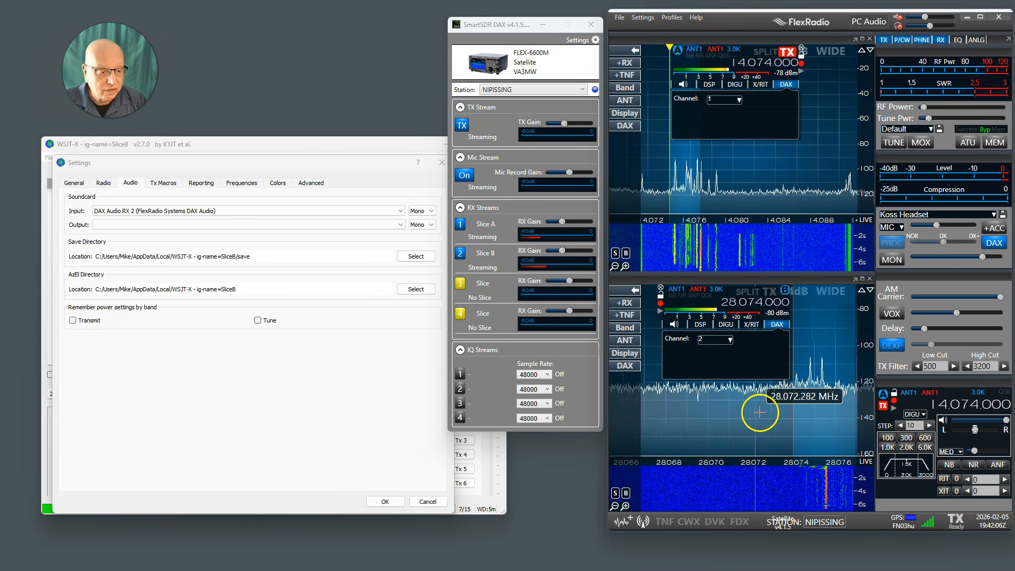
click(782, 328)
click(782, 327)
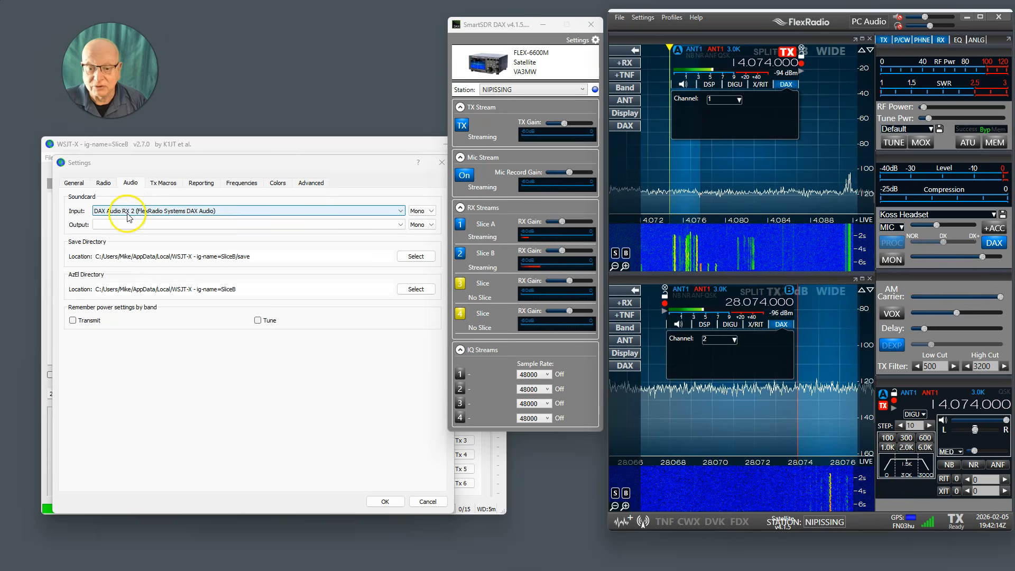
Step: Set the Slice B instance's audio output to DAX Audio TX (FlexRadio Systems DAX TX) and its rig to FlexRadio 6xxx
click(319, 224)
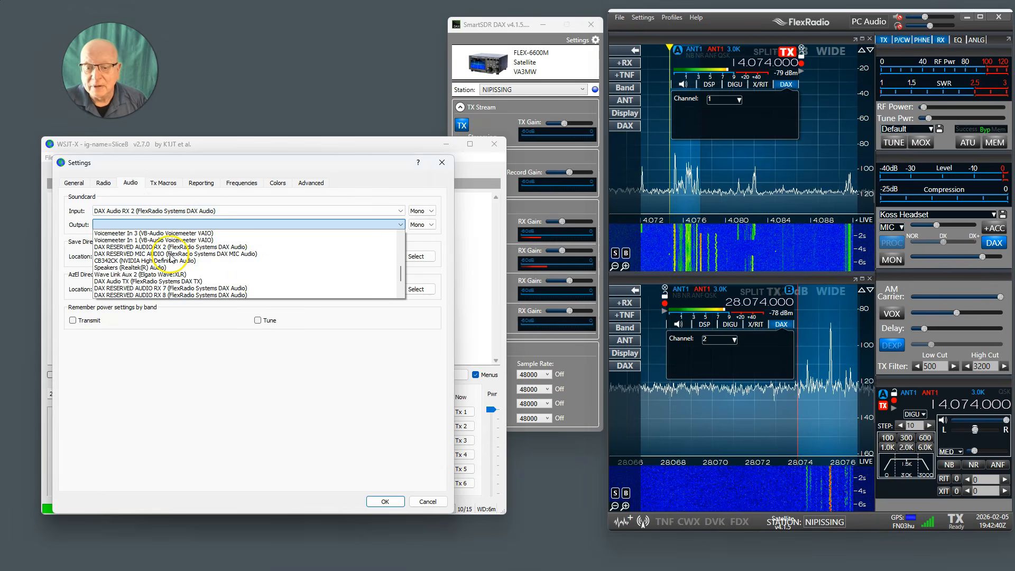
click(117, 283)
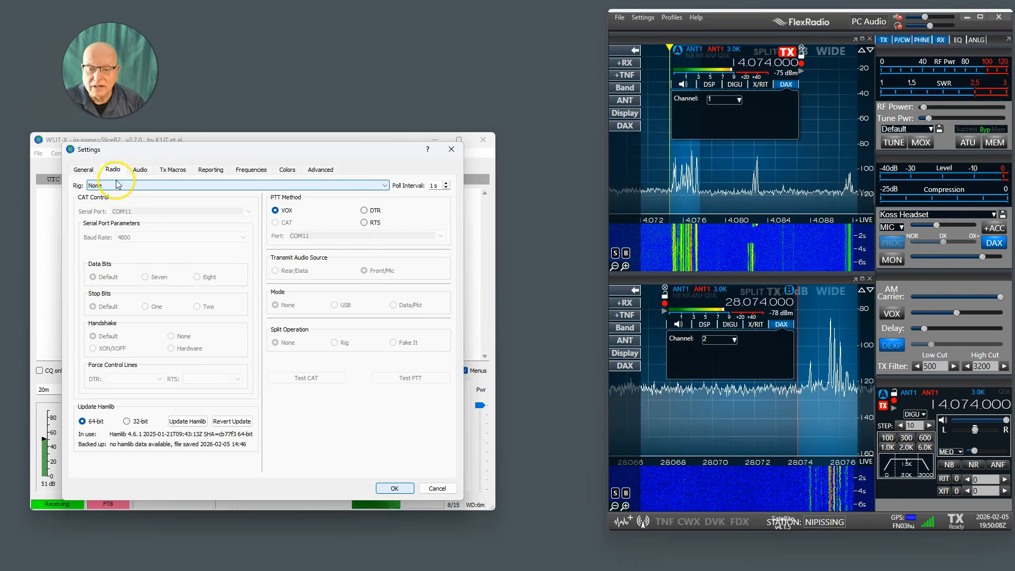
click(117, 184)
scroll(120, 192, down, 10)
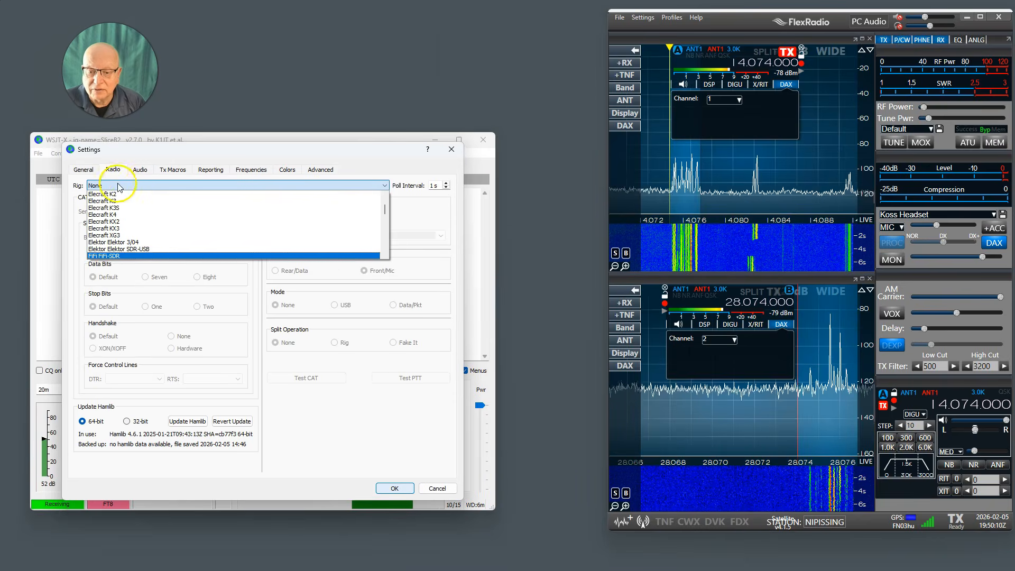
scroll(149, 217, down, 1)
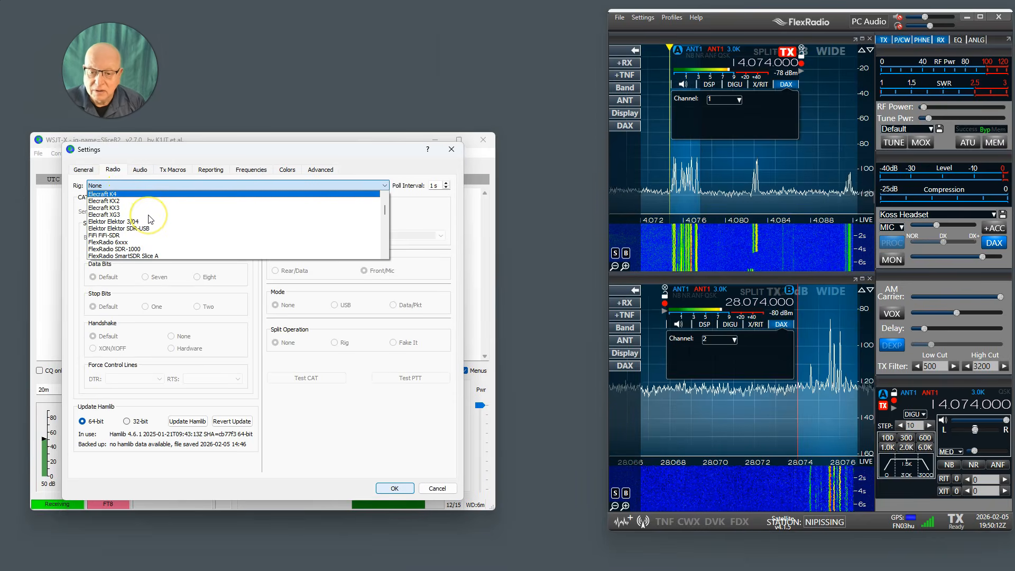
click(175, 237)
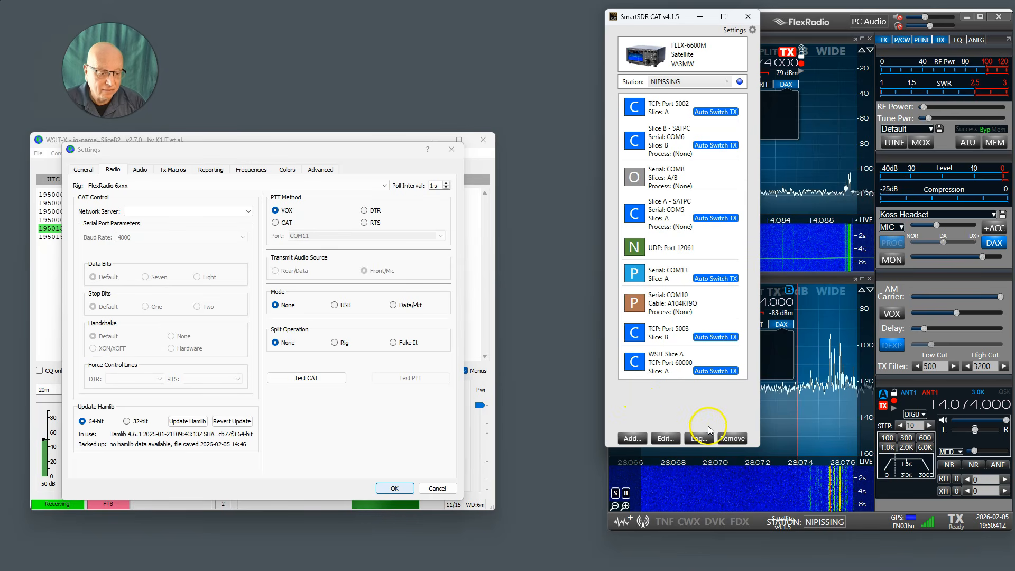
Step: Add a SmartSDR CAT port named "WSJT - Slice B" using TCP port 60001 with VFO A Slice set to B
click(633, 439)
click(359, 106)
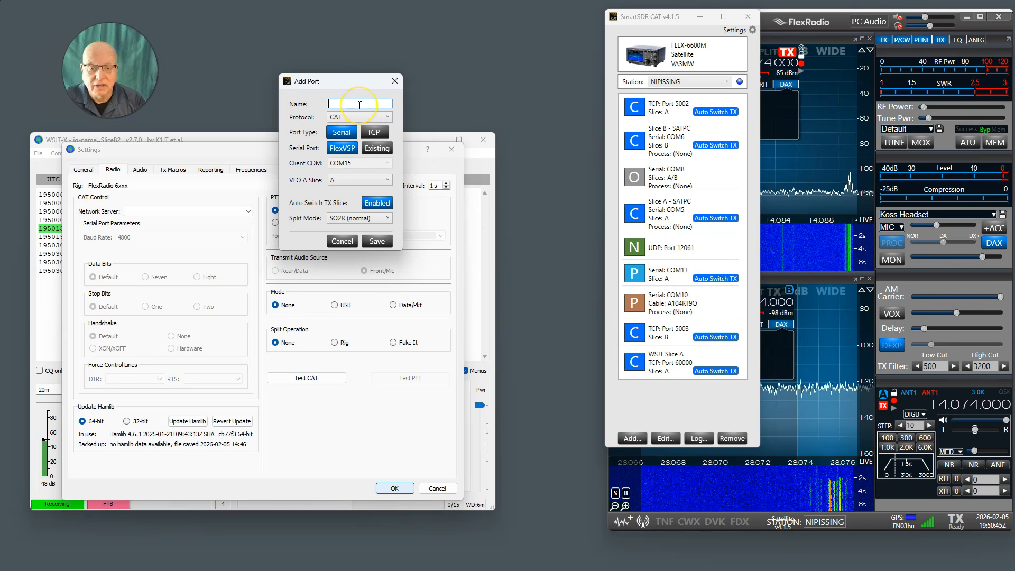
text(WSJ)
key(Caps_Lock)
text(t)
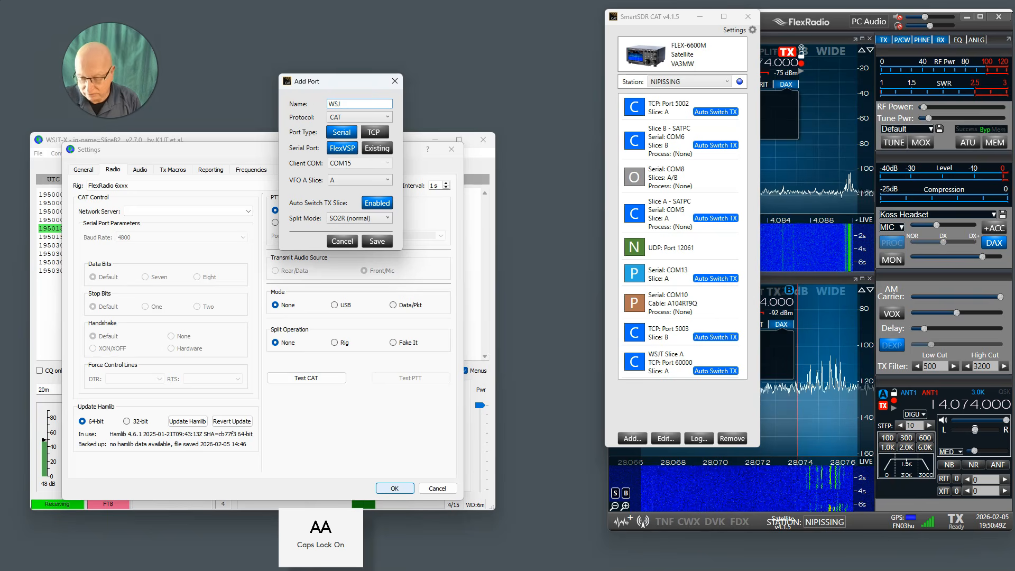
text( - Slice B)
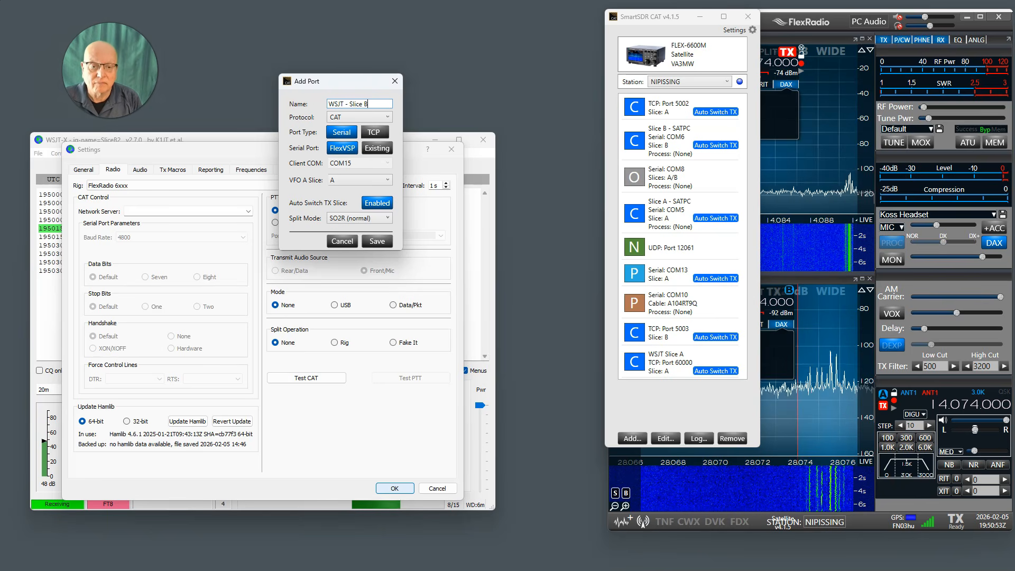
click(372, 131)
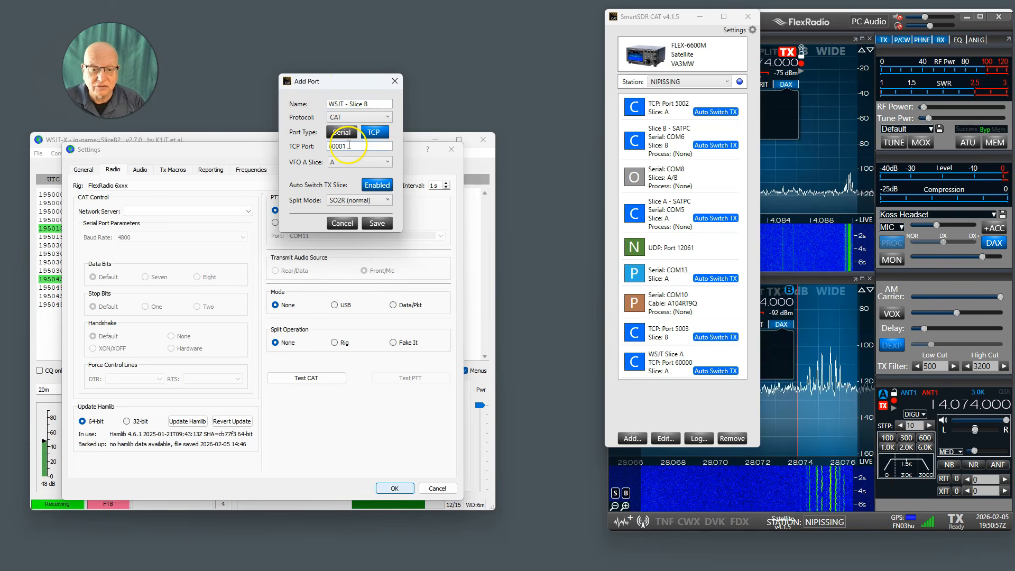
click(349, 164)
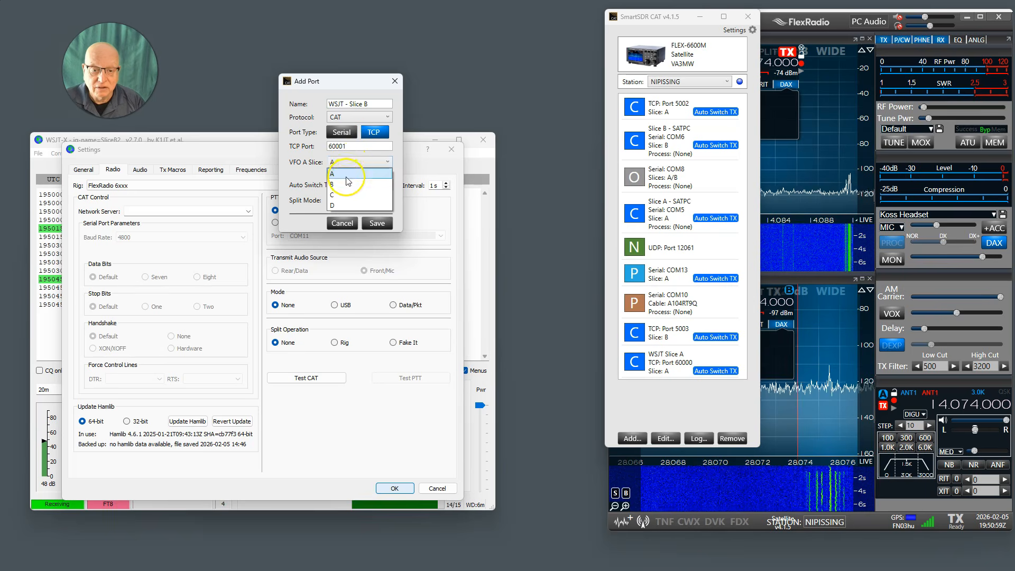
click(347, 183)
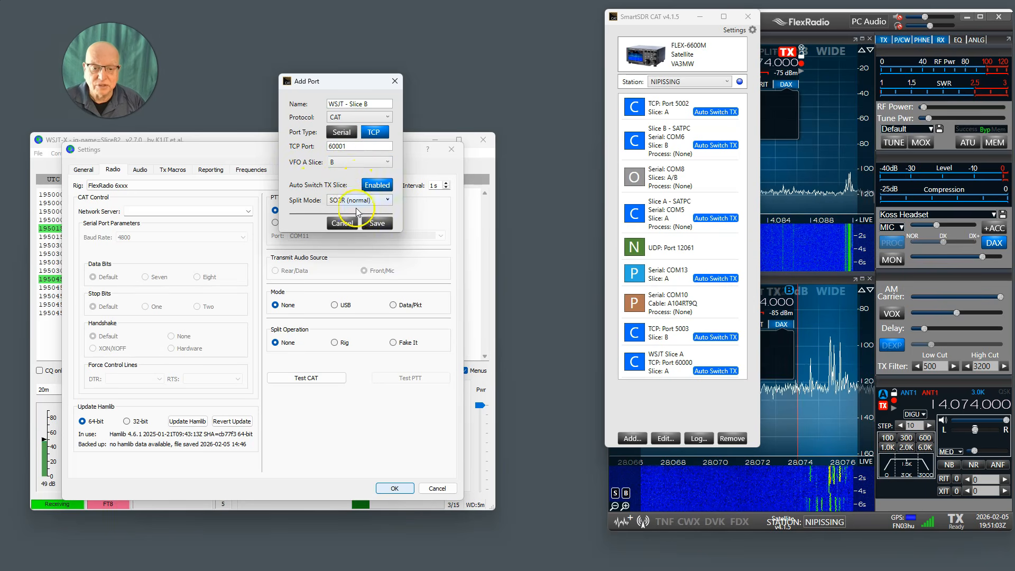
click(365, 223)
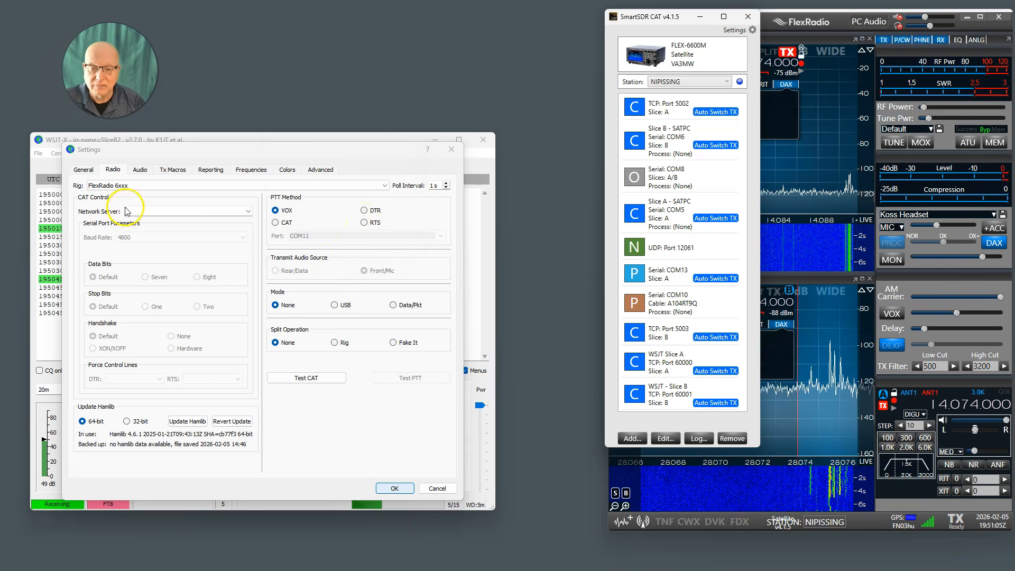
Step: In the Slice B instance's radio settings, set the network server to 127.0.0.1:60001 and the PTT method to CAT
click(140, 211)
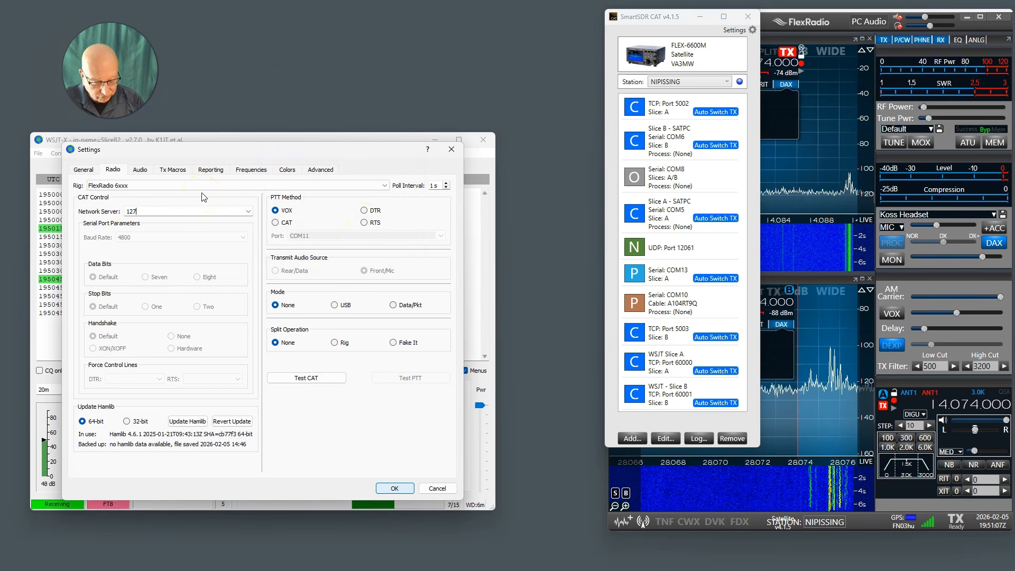
text(127.0.0.1:)
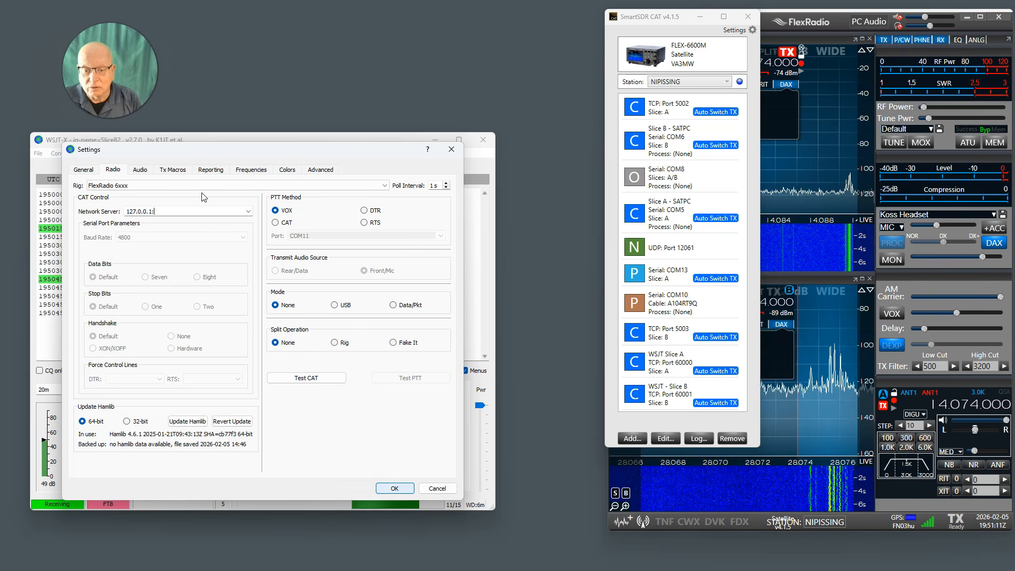
text(60001)
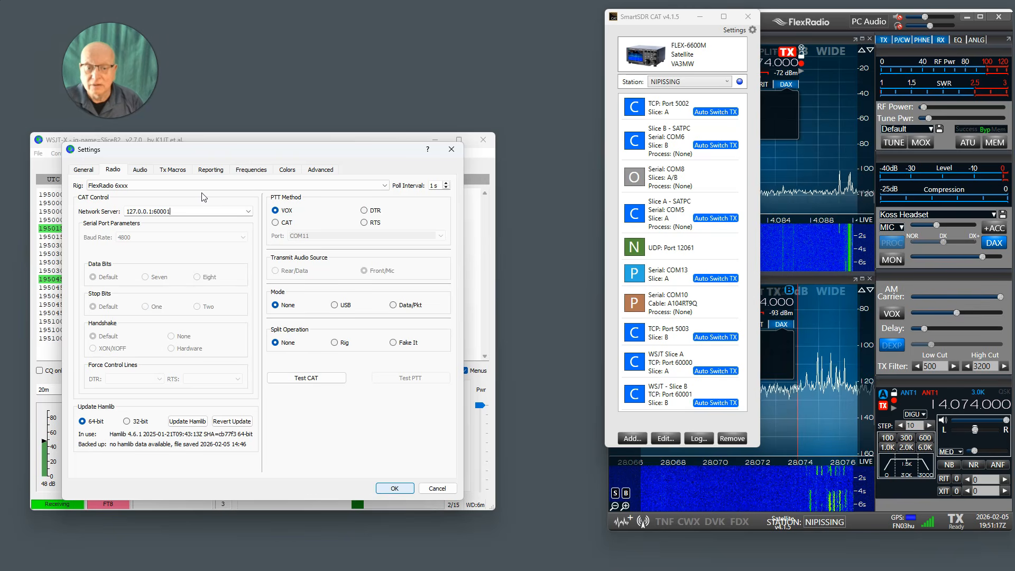
click(277, 226)
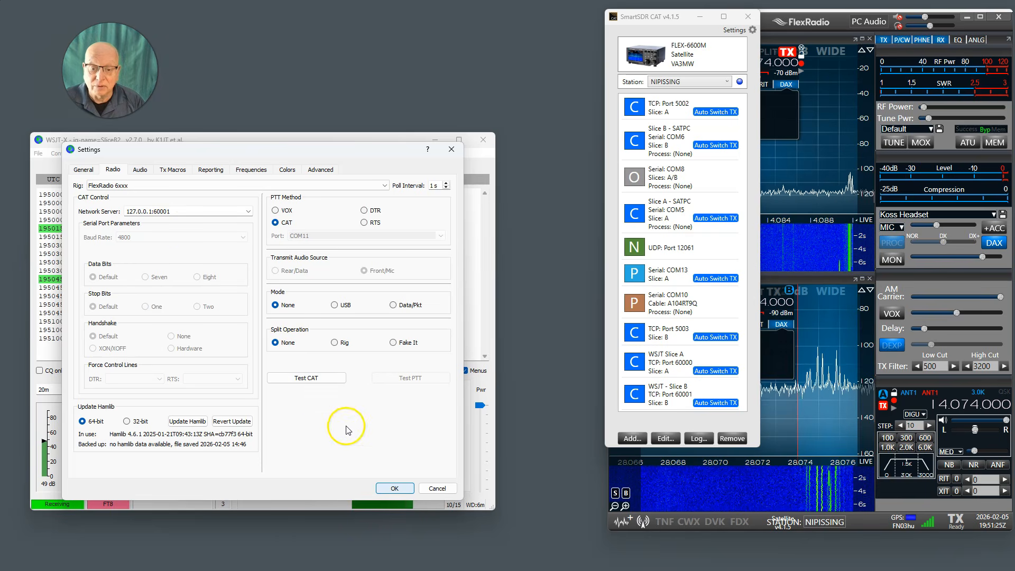
Step: Test Slice B's CAT and PTT control with SmartSDR CAT minimized, end the PTT test, and accept the settings
click(305, 382)
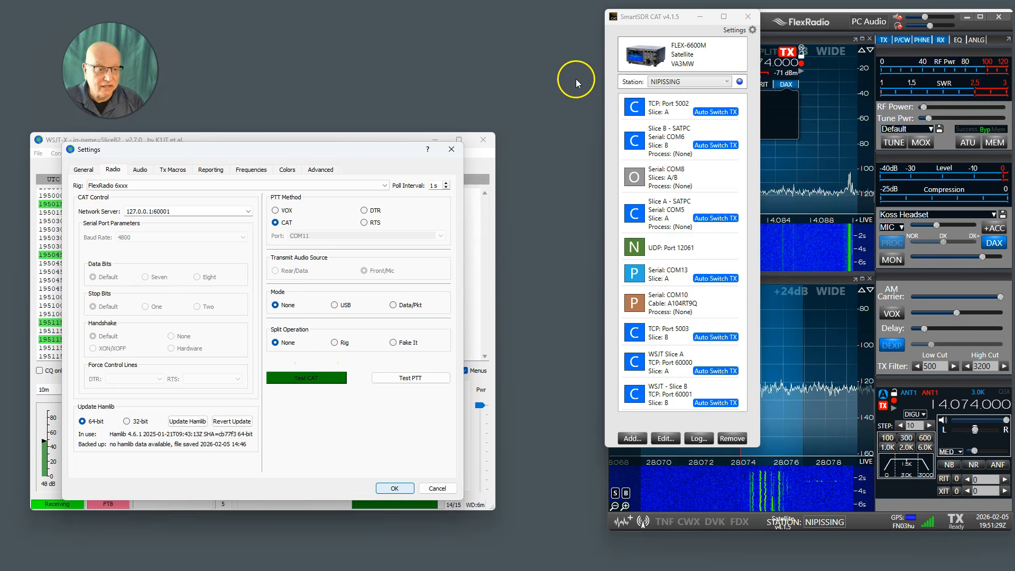
click(699, 17)
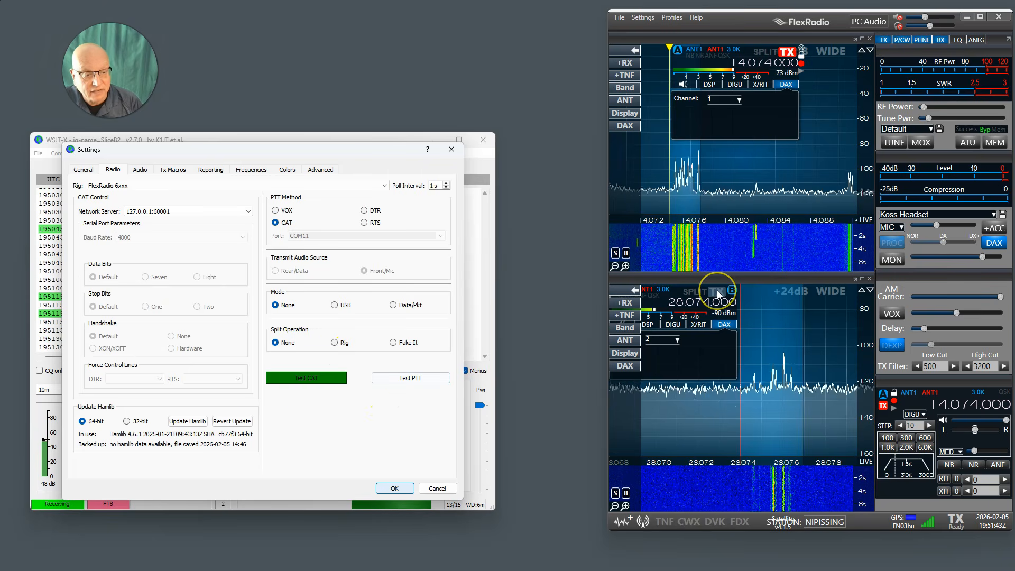
click(434, 379)
click(435, 379)
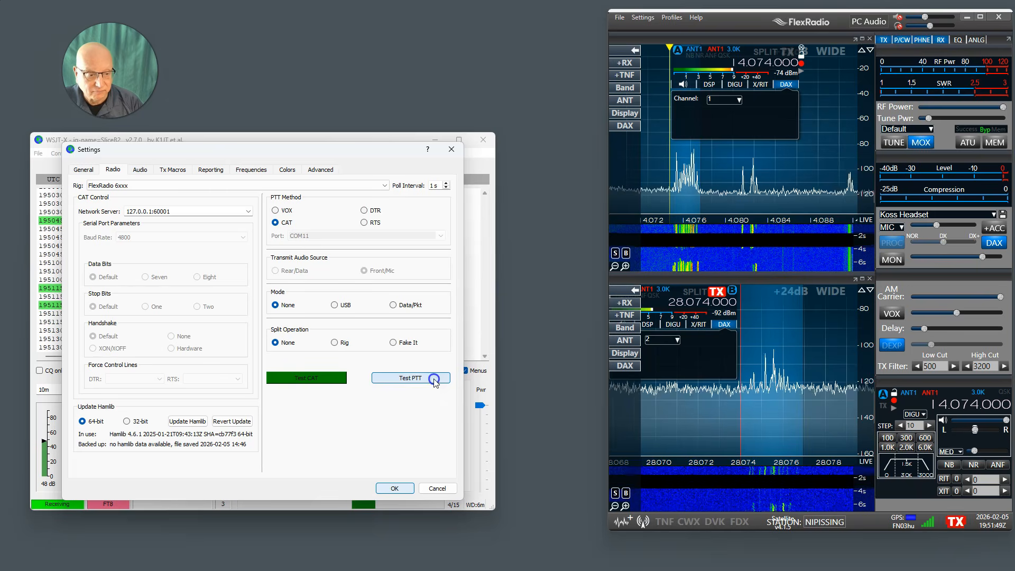
click(434, 379)
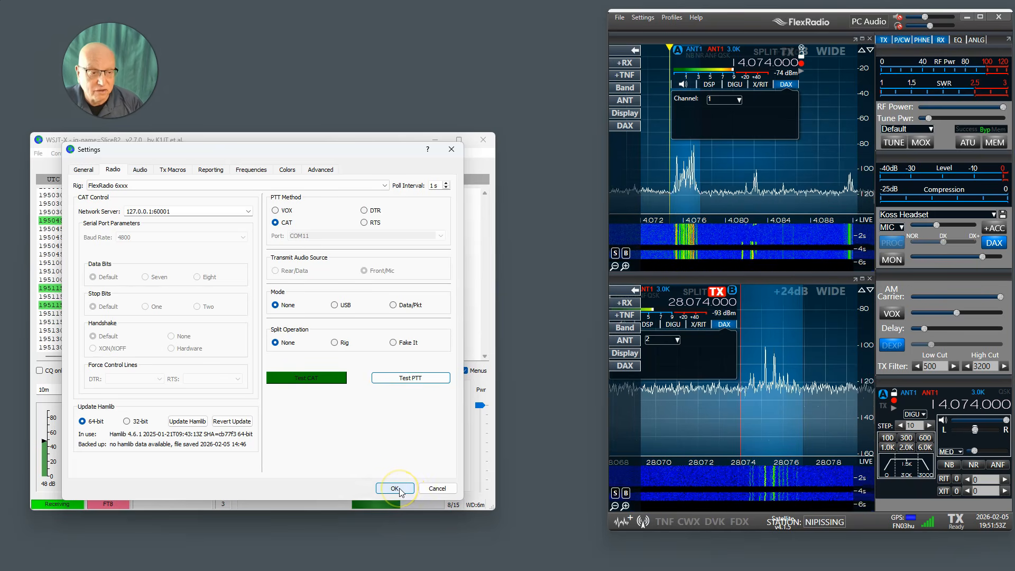
click(395, 489)
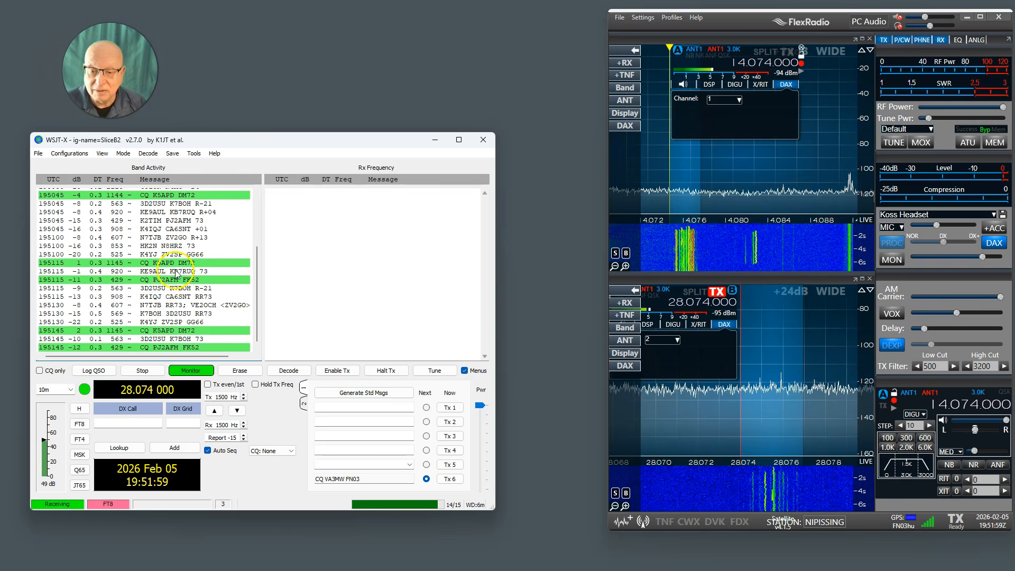
Step: Show Slice B's Wide Graph, set Bins/Pixel to 6, and close the graph
click(102, 157)
click(104, 165)
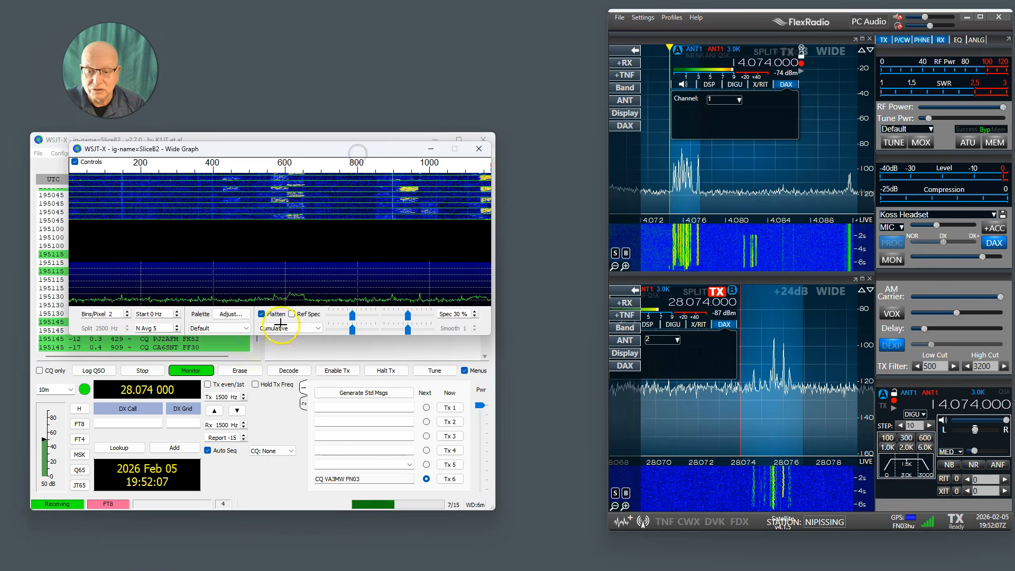
click(127, 311)
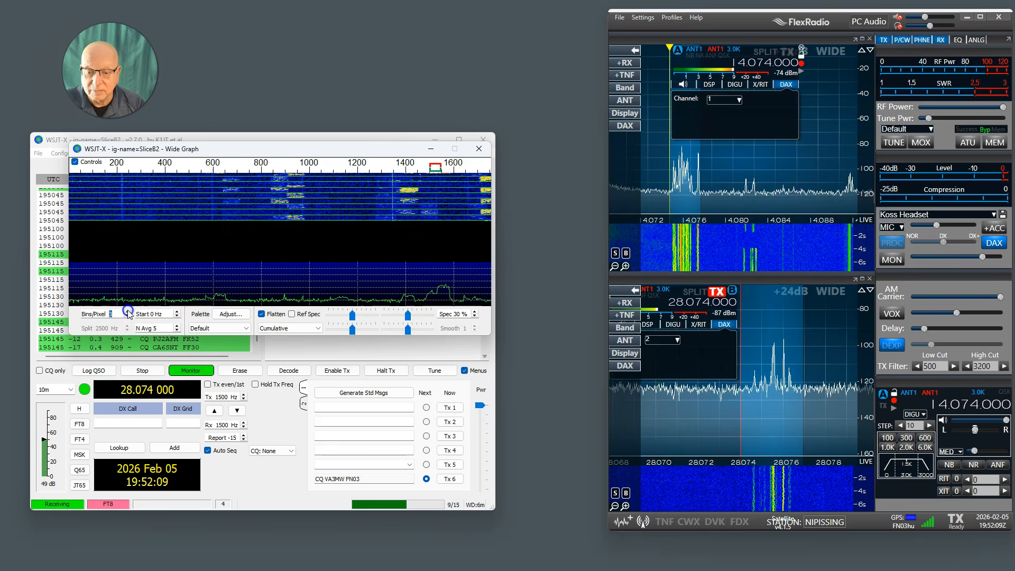
click(127, 312)
click(128, 311)
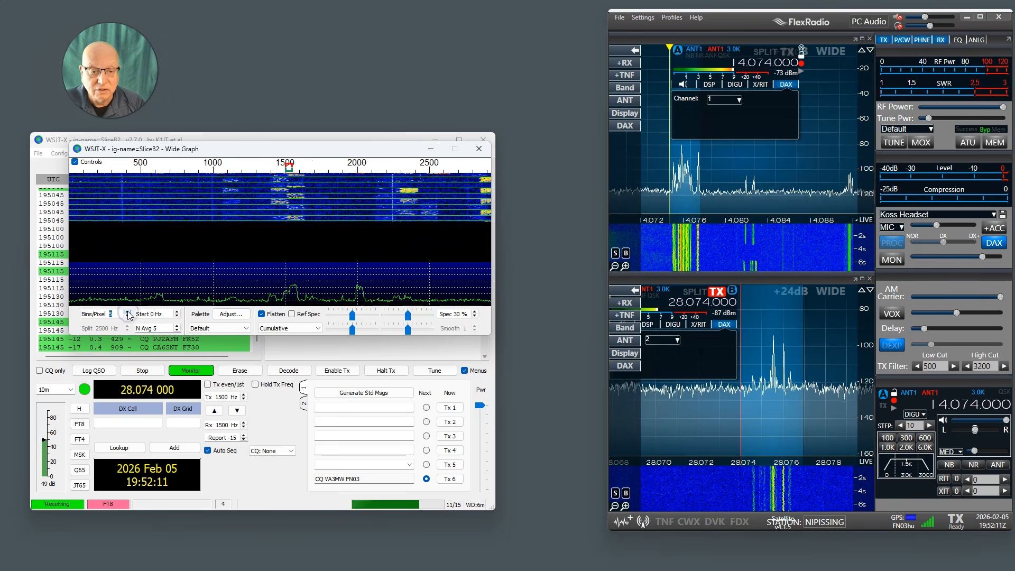
click(127, 312)
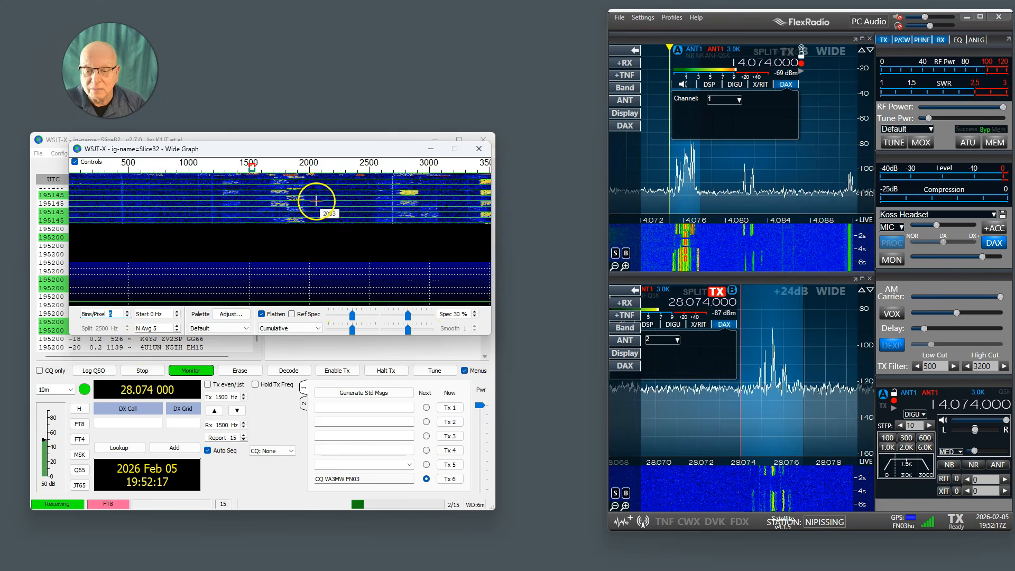
click(479, 149)
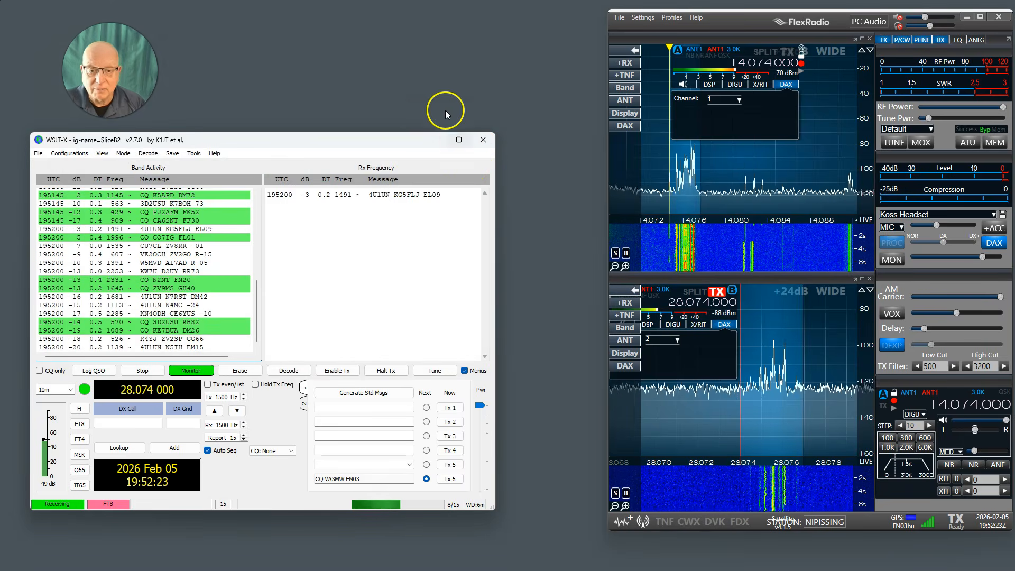
Step: Launch the WSJT-X Slice A instance from the desktop and arrange its window above the Slice B window
drag(310, 133, 398, 255)
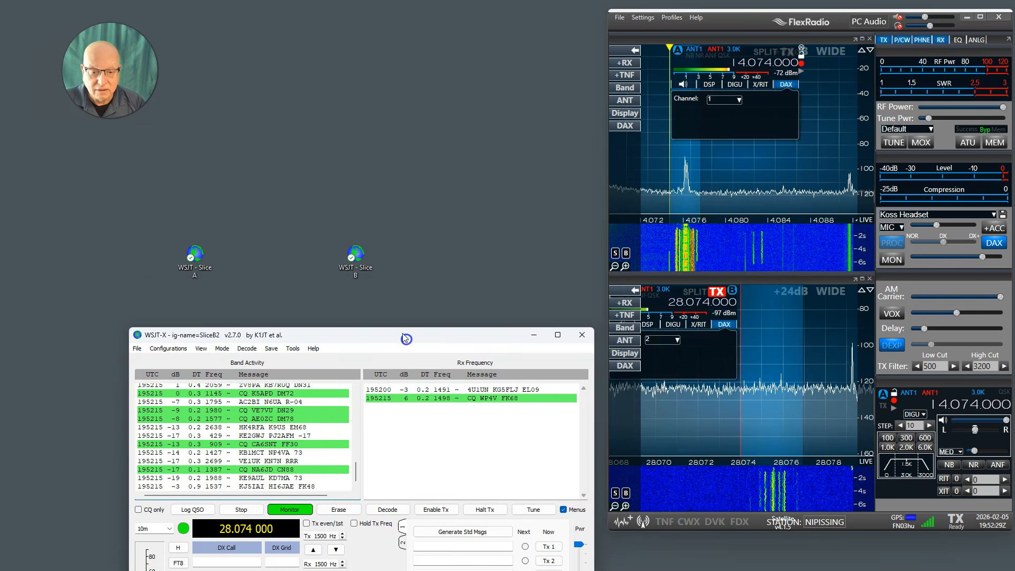
click(198, 256)
drag(410, 341, 427, 257)
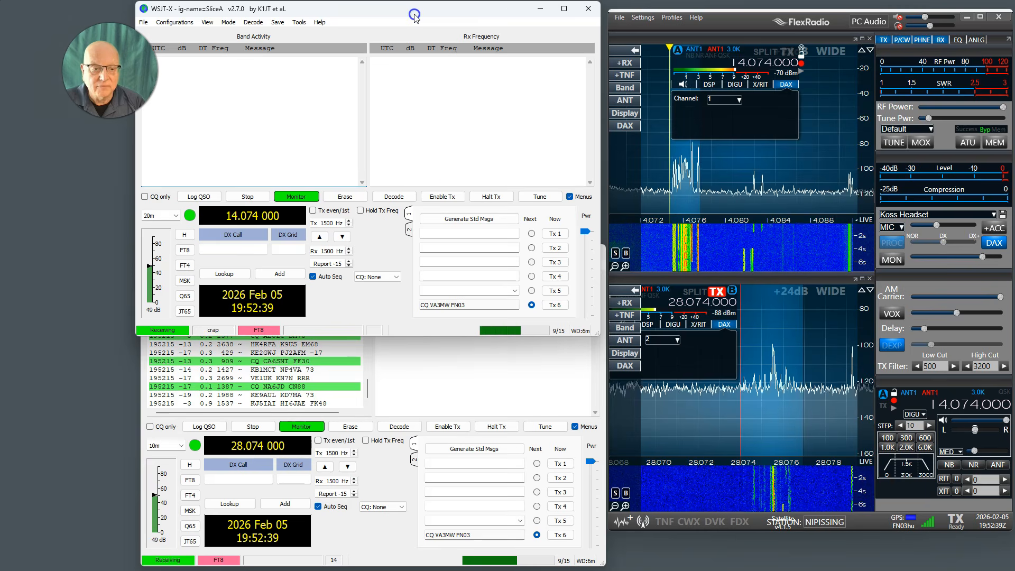
click(415, 356)
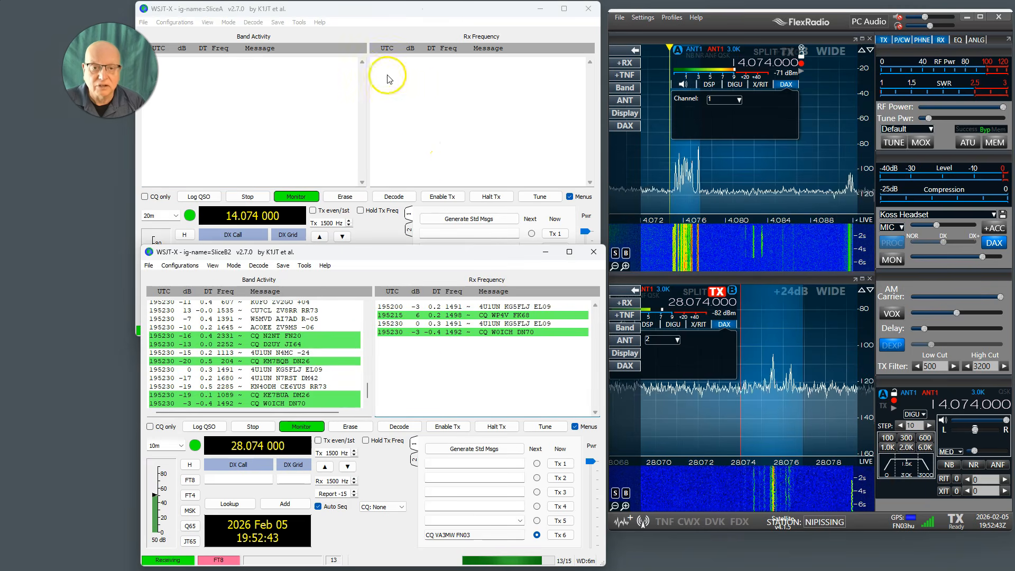
click(395, 13)
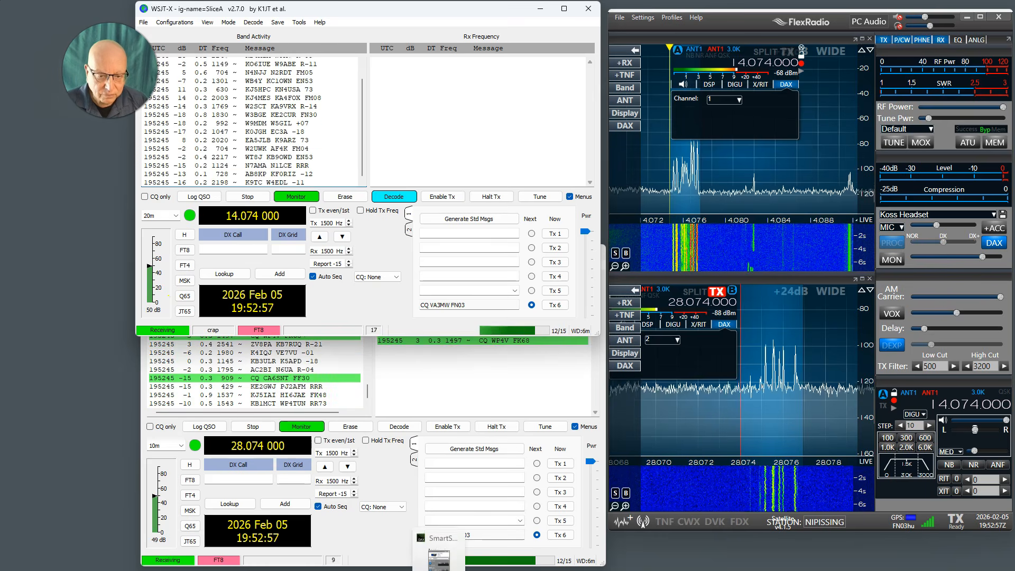
Step: Place SmartSDR DAX beside the WSJT-X windows and run a brief Tune transmission from Slice A to check its transmit audio level
click(442, 564)
drag(496, 28, 643, 101)
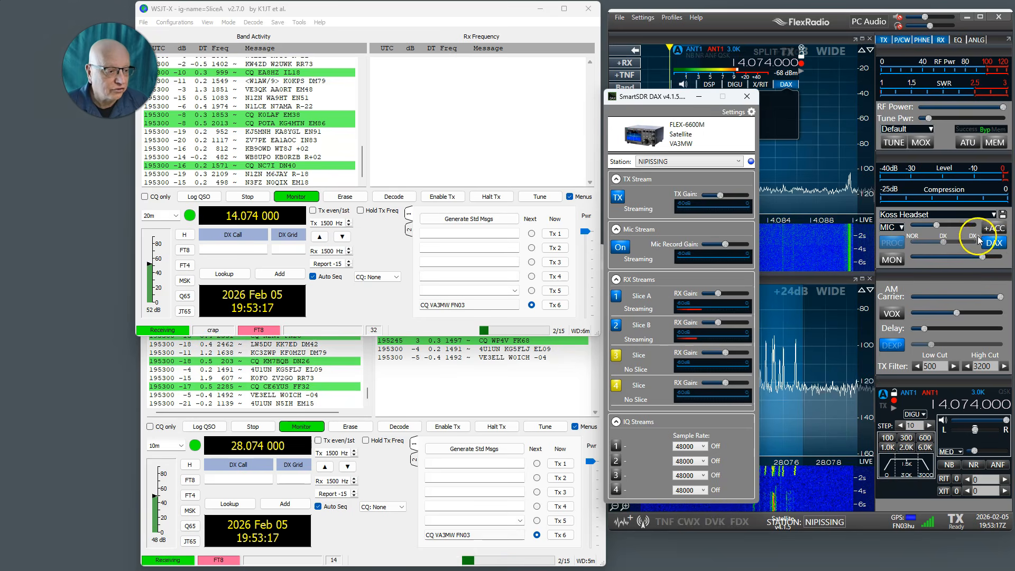
click(540, 197)
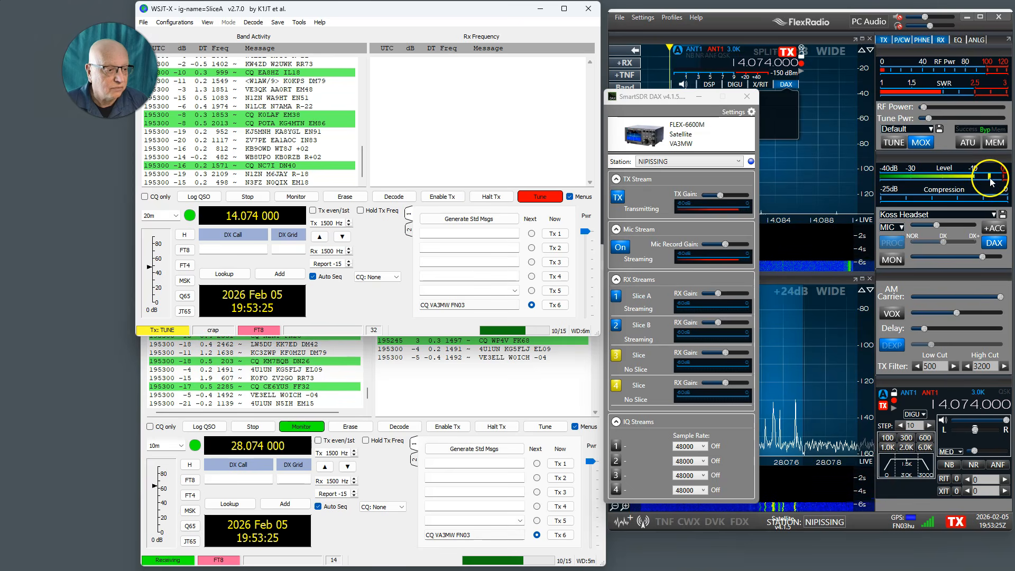
click(547, 201)
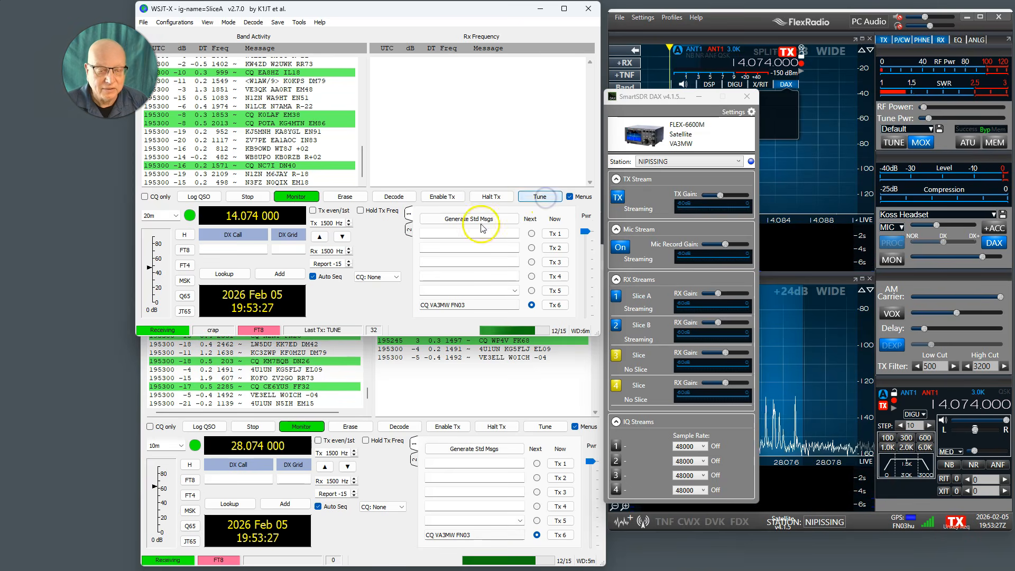